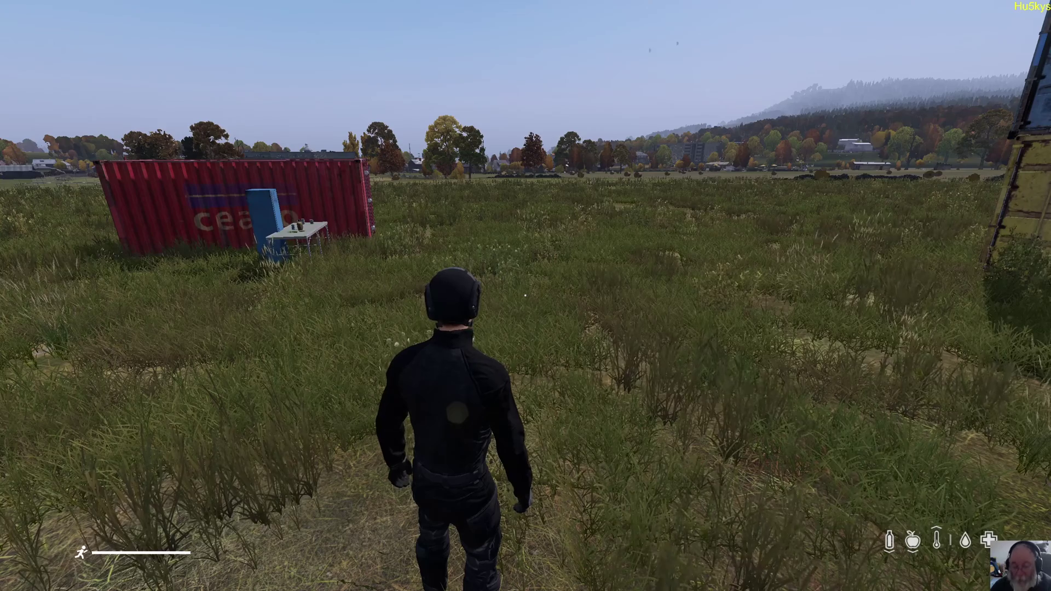
Bring up the VPP admin tools side menu with the Y hotkey.
{"action": "key", "text": "y"}
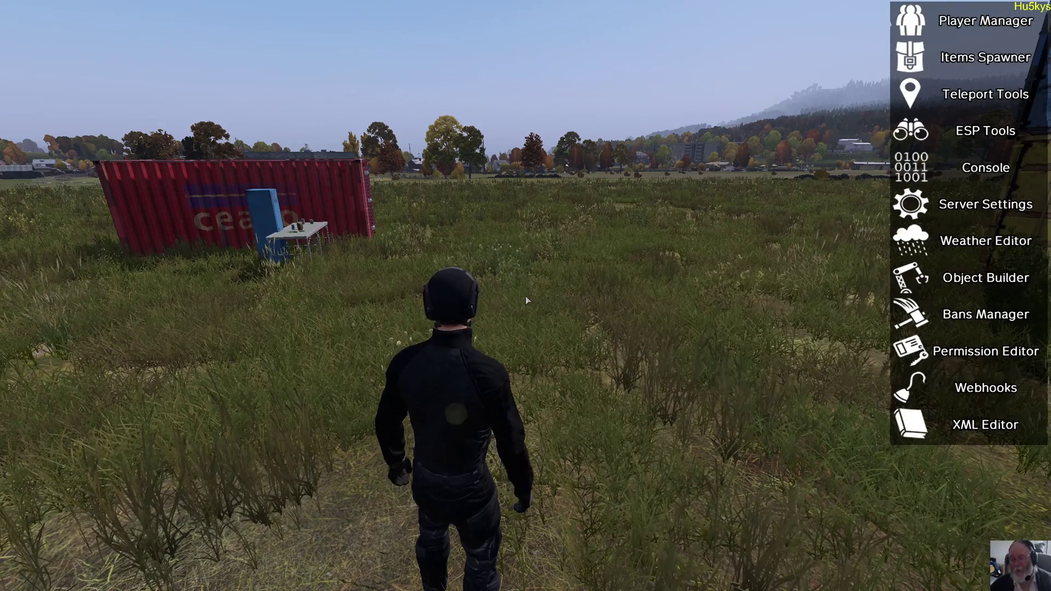
Open the Permissions Editor, centre its window, and select the Admins group to show its permissions.
{"action": "left_click", "coordinate": [991, 357]}
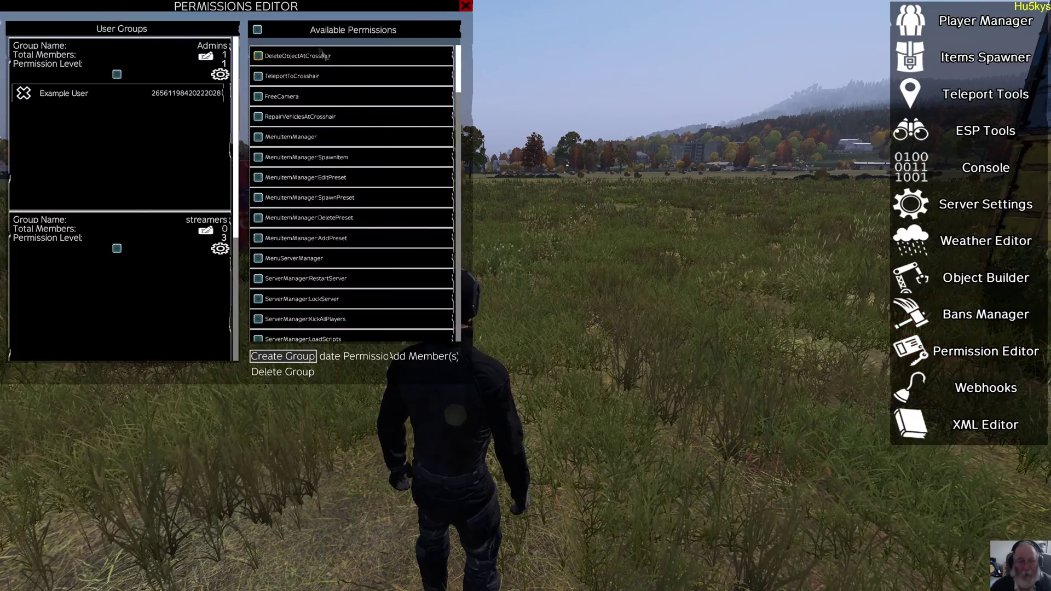
{"action": "left_click_drag", "start_coordinate": [288, 7], "coordinate": [516, 142]}
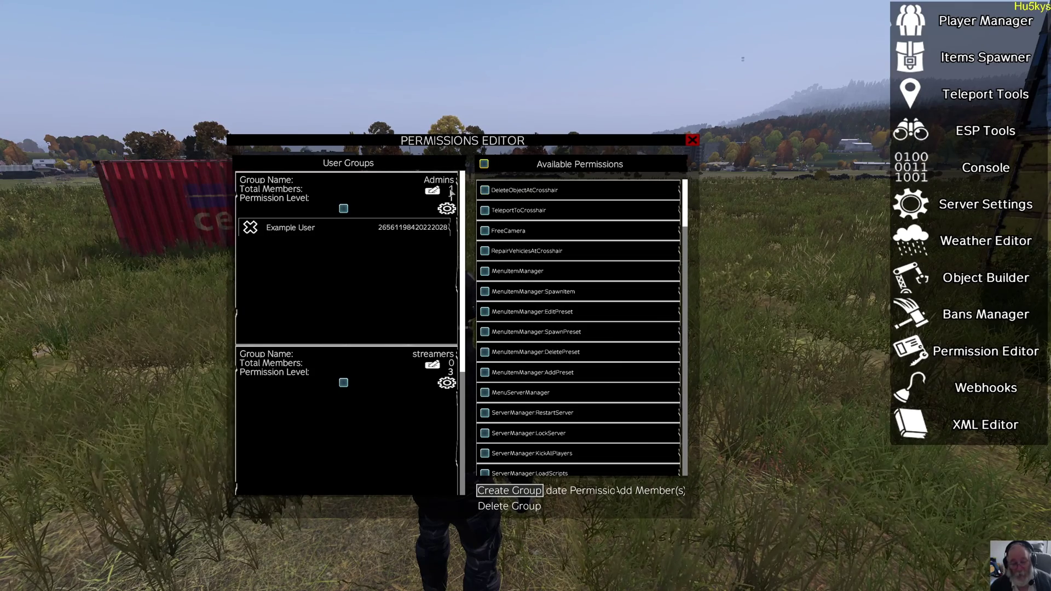
{"action": "left_click_drag", "start_coordinate": [441, 144], "coordinate": [467, 136]}
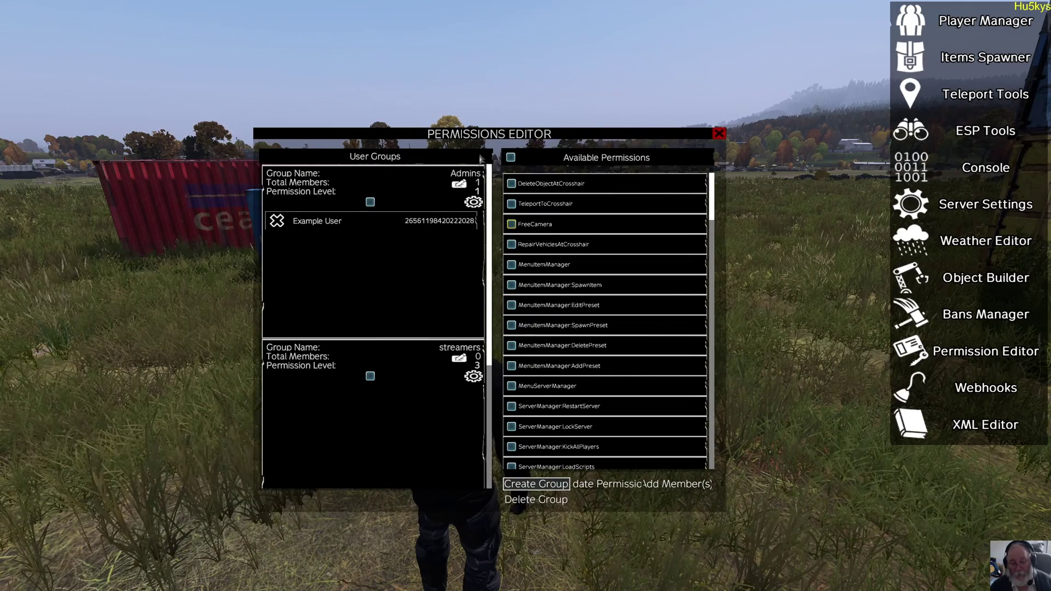
{"action": "left_click_drag", "start_coordinate": [479, 136], "coordinate": [459, 182]}
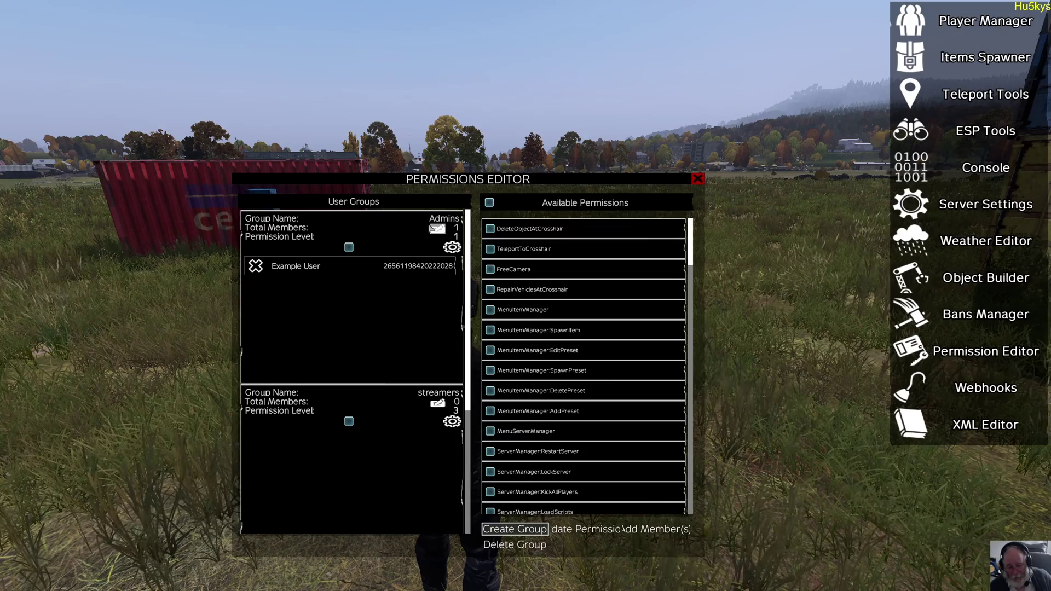
{"action": "left_click", "coordinate": [349, 247]}
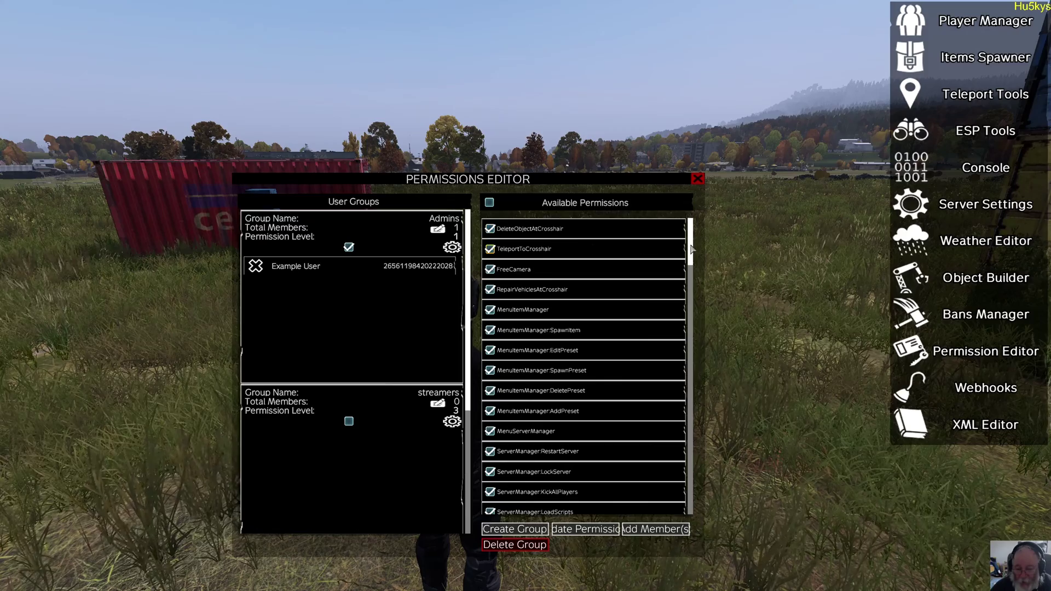
{"action": "left_click_drag", "start_coordinate": [691, 249], "coordinate": [700, 477]}
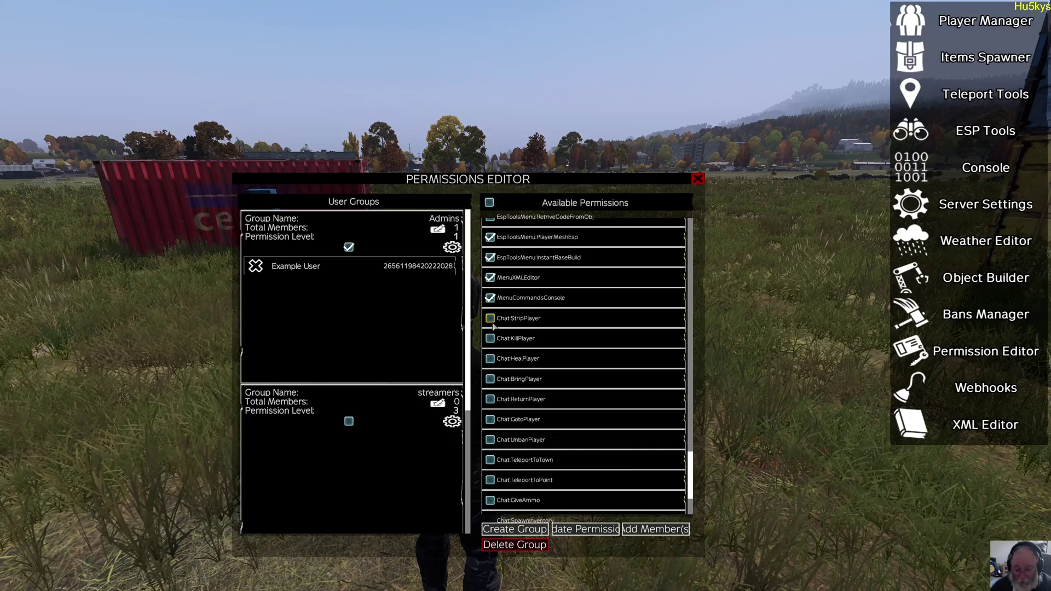
{"action": "left_click", "coordinate": [493, 324]}
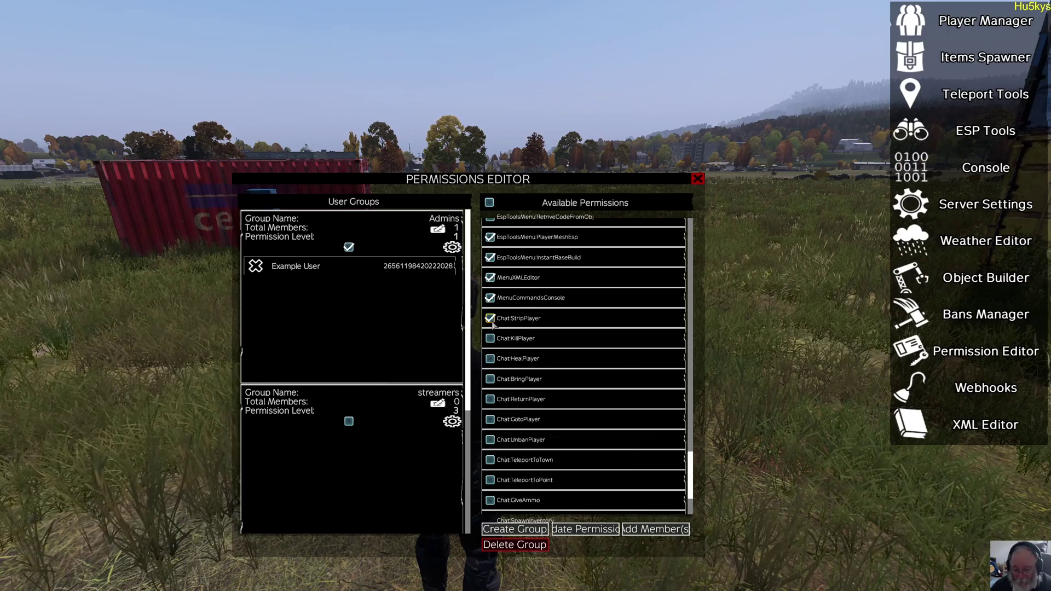
{"action": "left_click", "coordinate": [493, 324]}
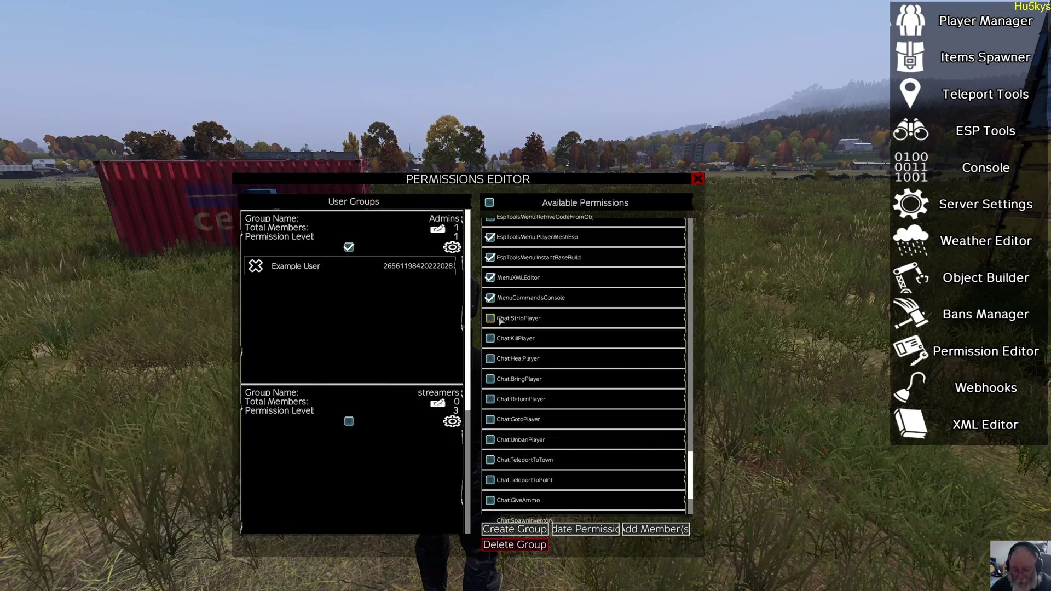
{"action": "scroll", "coordinate": [523, 339], "scroll_direction": "down", "scroll_amount": 5}
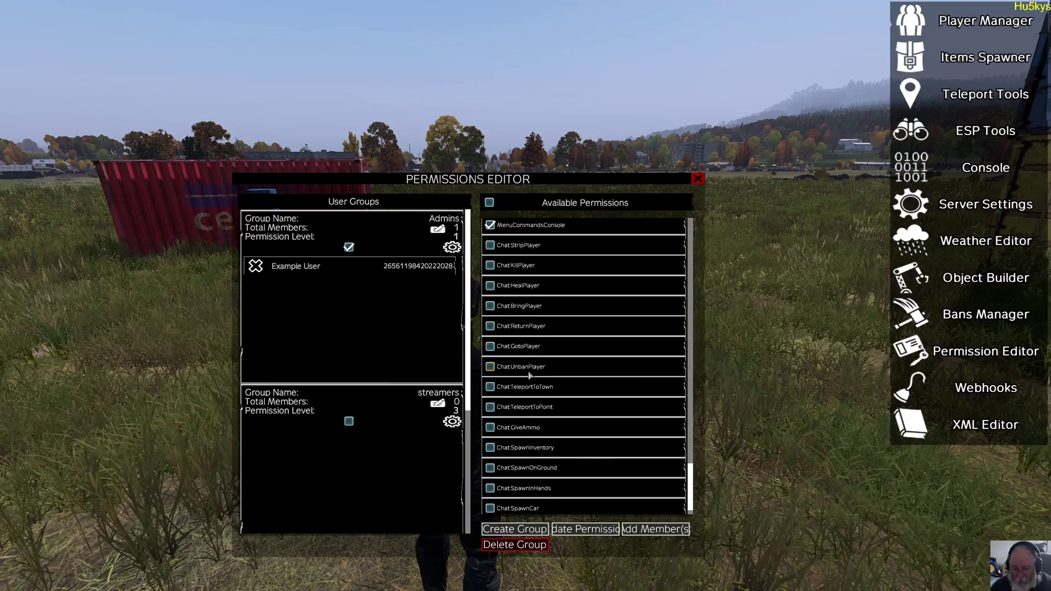
{"action": "scroll", "coordinate": [518, 455], "scroll_direction": "up", "scroll_amount": 5}
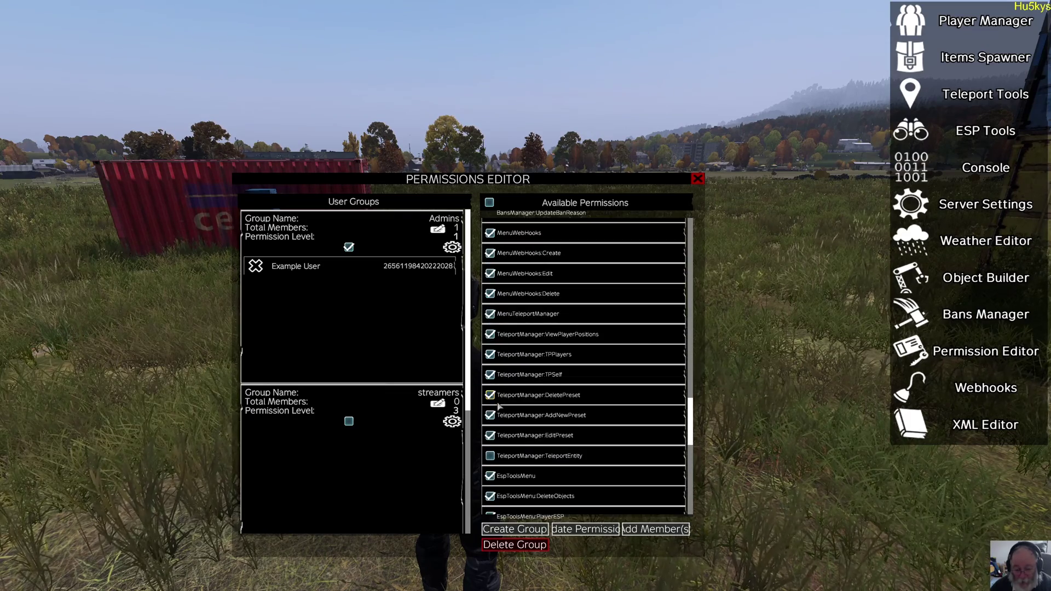
{"action": "scroll", "coordinate": [512, 432], "scroll_direction": "down", "scroll_amount": 5}
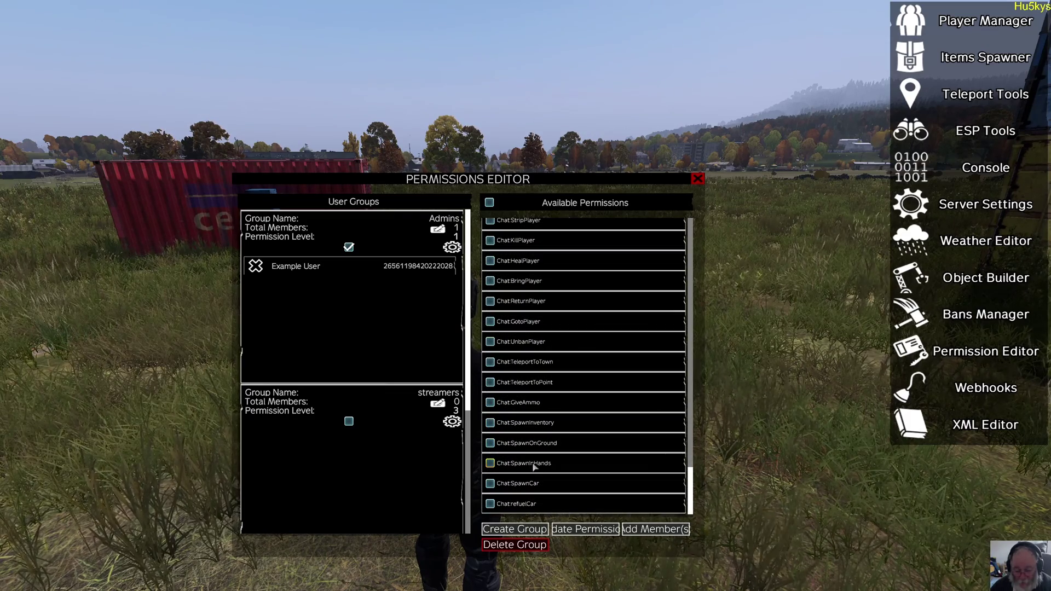
{"action": "scroll", "coordinate": [535, 359], "scroll_direction": "up", "scroll_amount": 4}
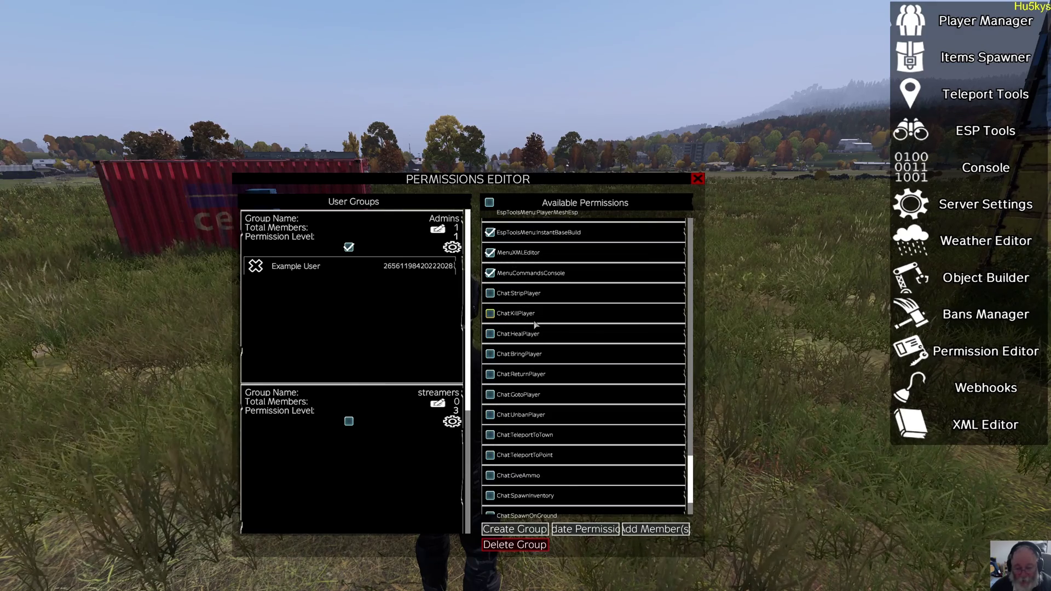
{"action": "scroll", "coordinate": [536, 325], "scroll_direction": "up", "scroll_amount": 15}
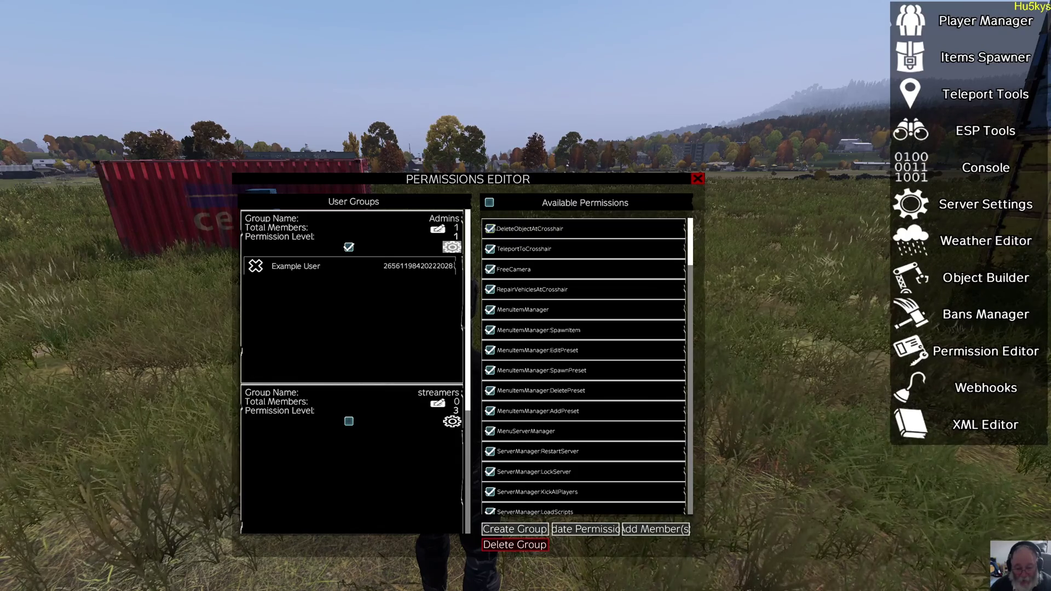
Save the Admins group's attributes, reselect Admins, and open its Edit Permission Level dialog.
{"action": "left_click", "coordinate": [451, 248]}
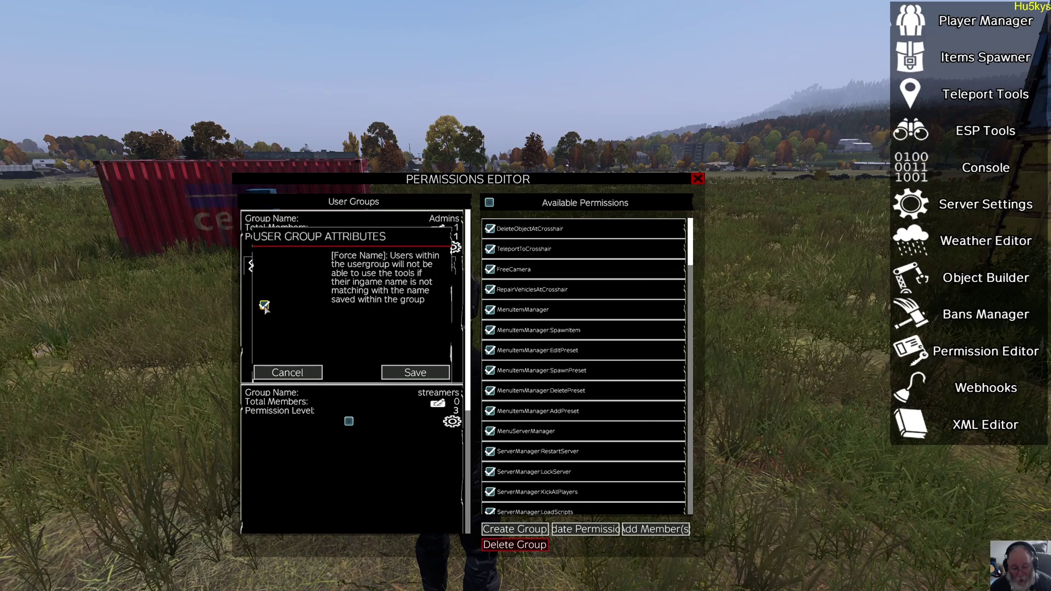
{"action": "left_click", "coordinate": [406, 374]}
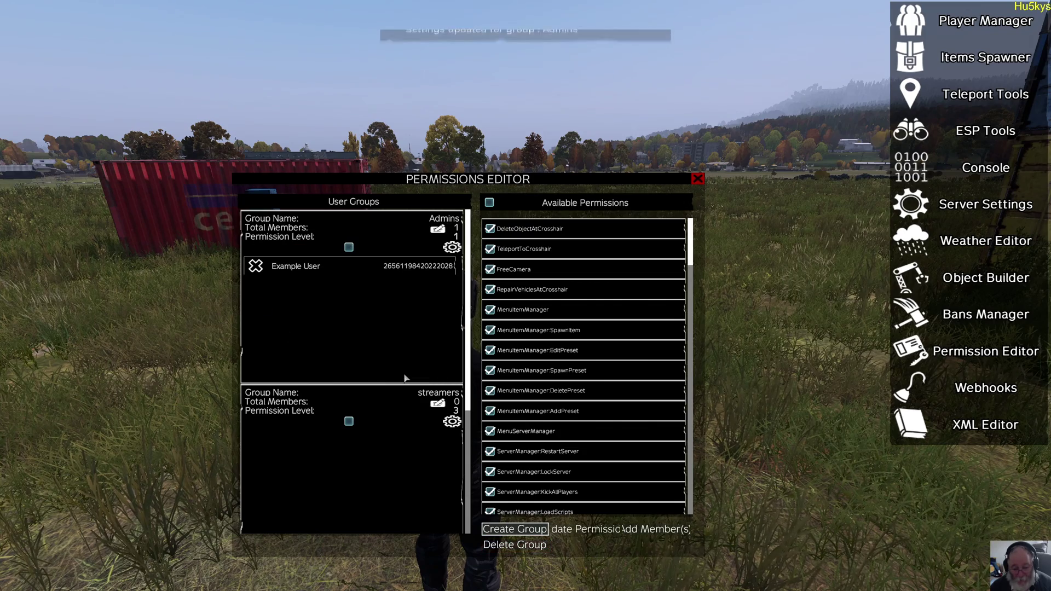
{"action": "left_click", "coordinate": [348, 248]}
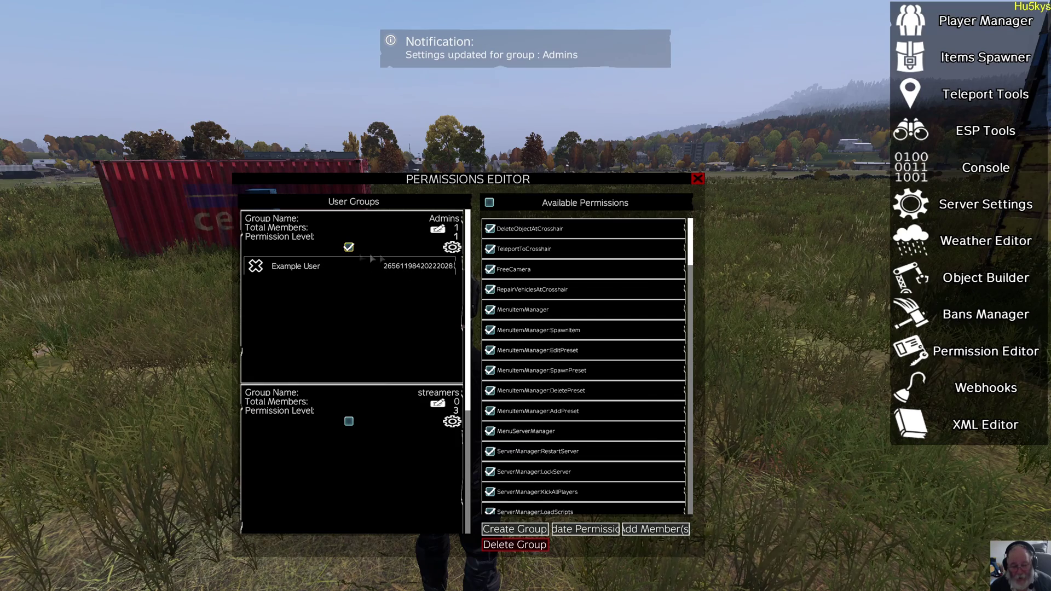
{"action": "left_click", "coordinate": [438, 230]}
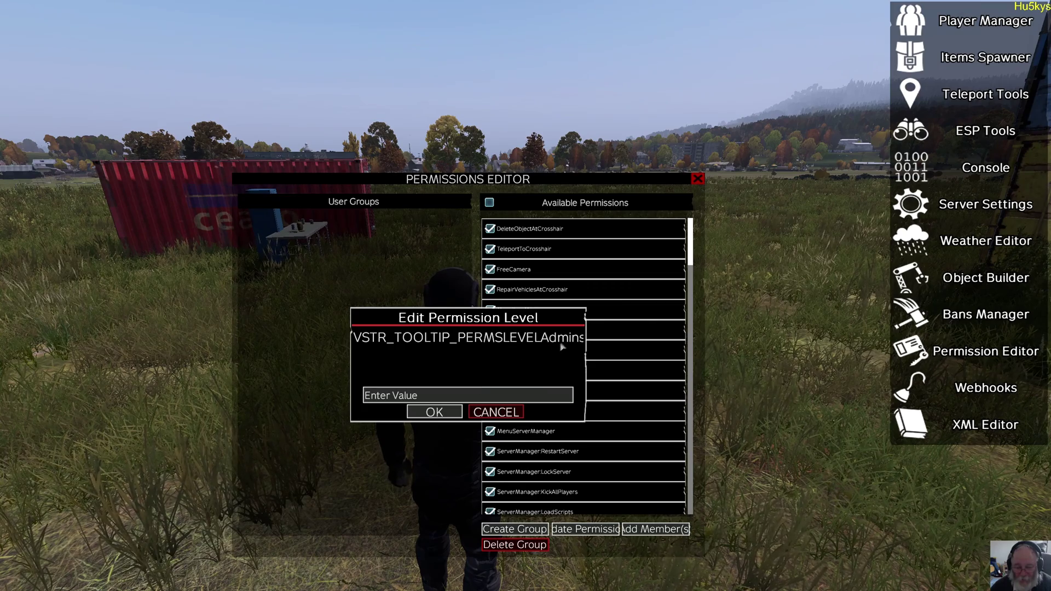
Cancel the Admins Edit Permission Level dialog, reopen it, and close it again without entering a value.
{"action": "left_click", "coordinate": [496, 412]}
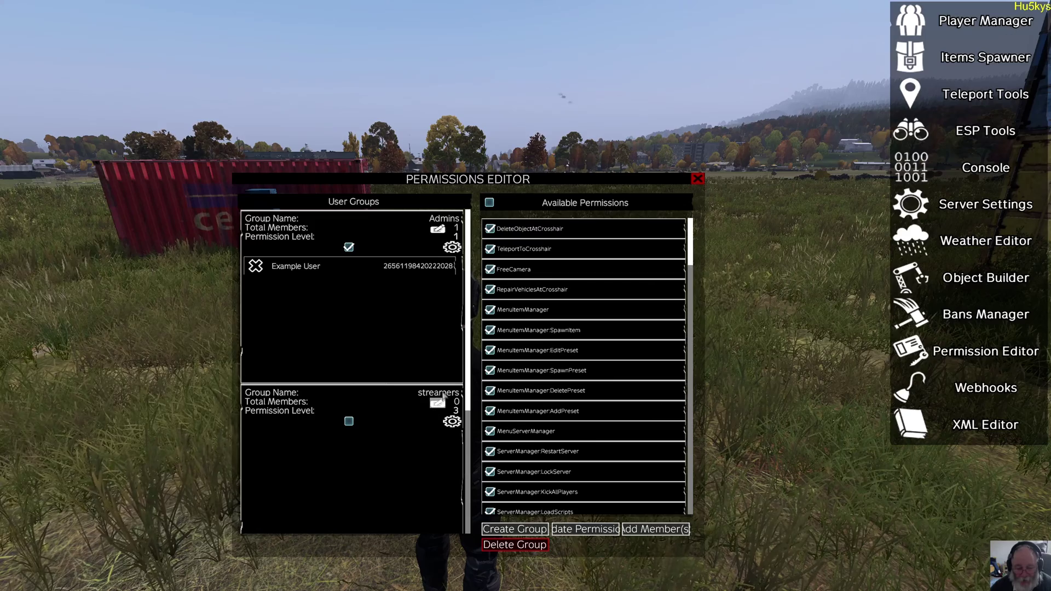
{"action": "left_click", "coordinate": [438, 228]}
{"action": "left_click", "coordinate": [386, 399]}
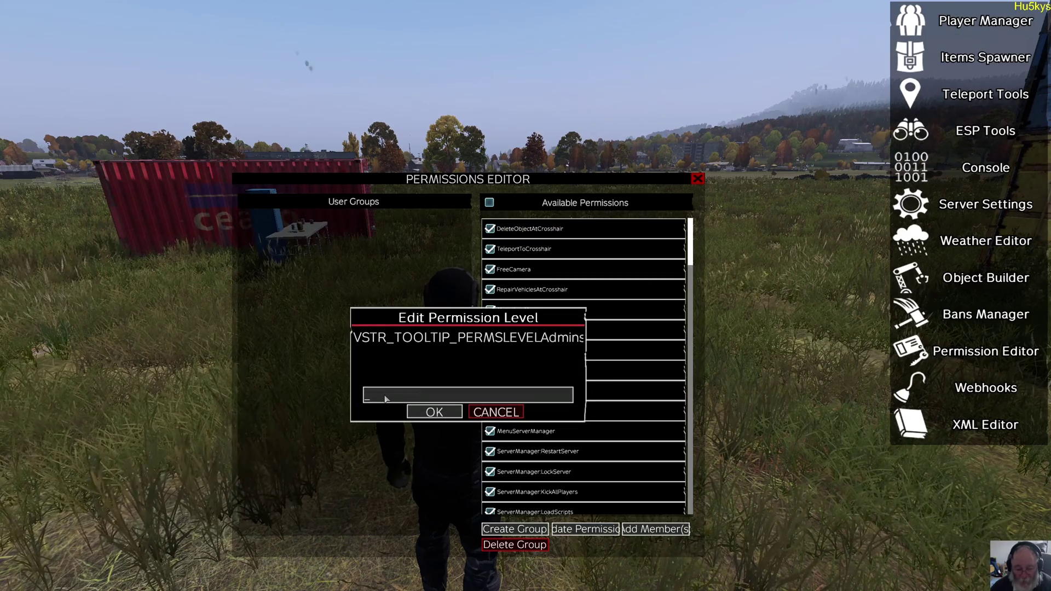
{"action": "left_click", "coordinate": [496, 412]}
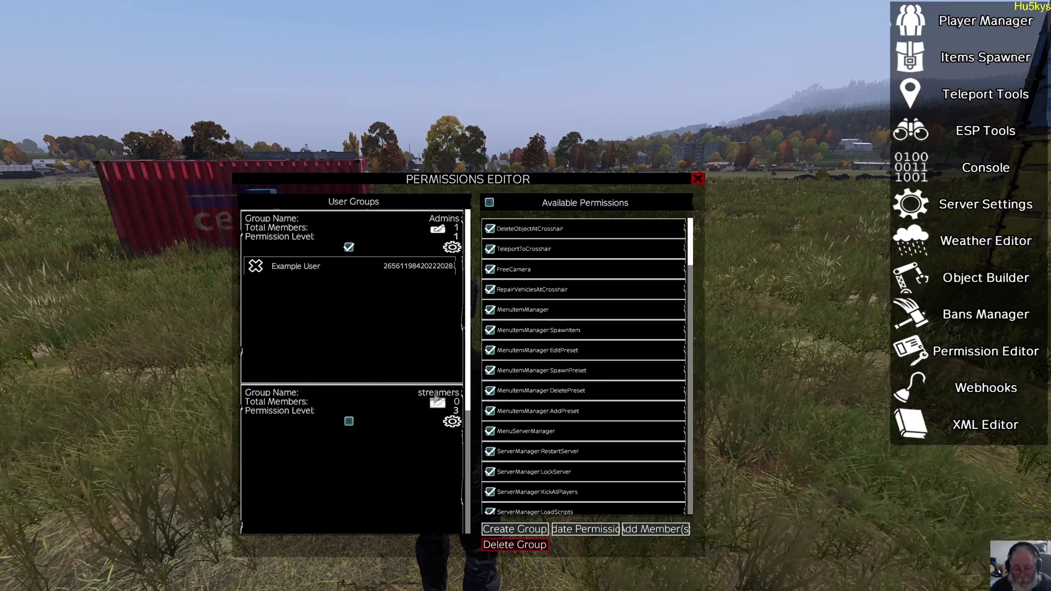
Cancel the Admins User Group Attributes once, then reopen and save them.
{"action": "left_click", "coordinate": [452, 247]}
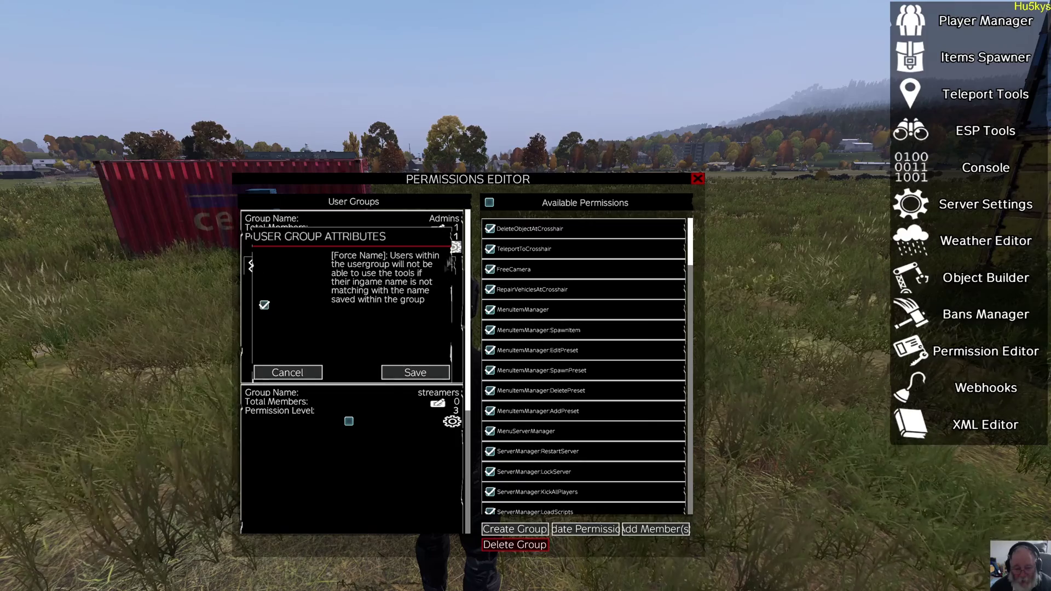
{"action": "scroll", "coordinate": [415, 372], "scroll_direction": "down", "scroll_amount": 3}
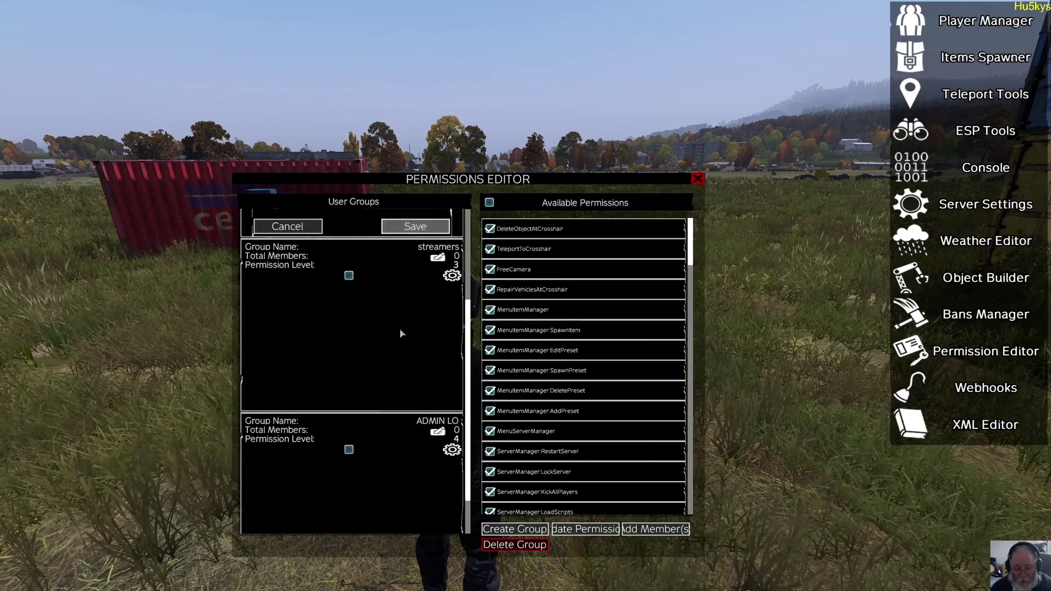
{"action": "scroll", "coordinate": [415, 318], "scroll_direction": "up", "scroll_amount": 3}
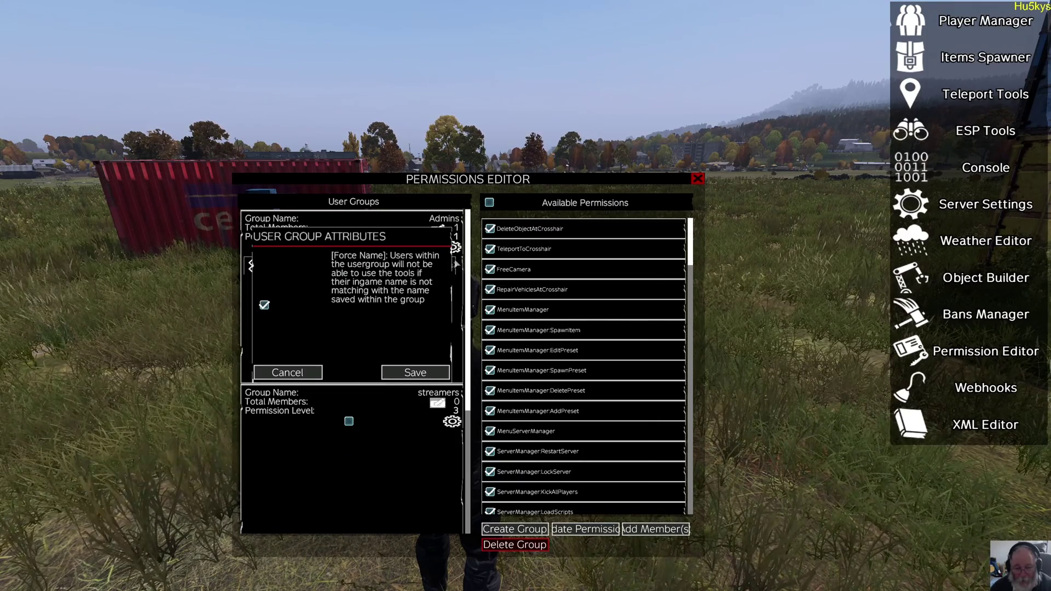
{"action": "left_click", "coordinate": [307, 375]}
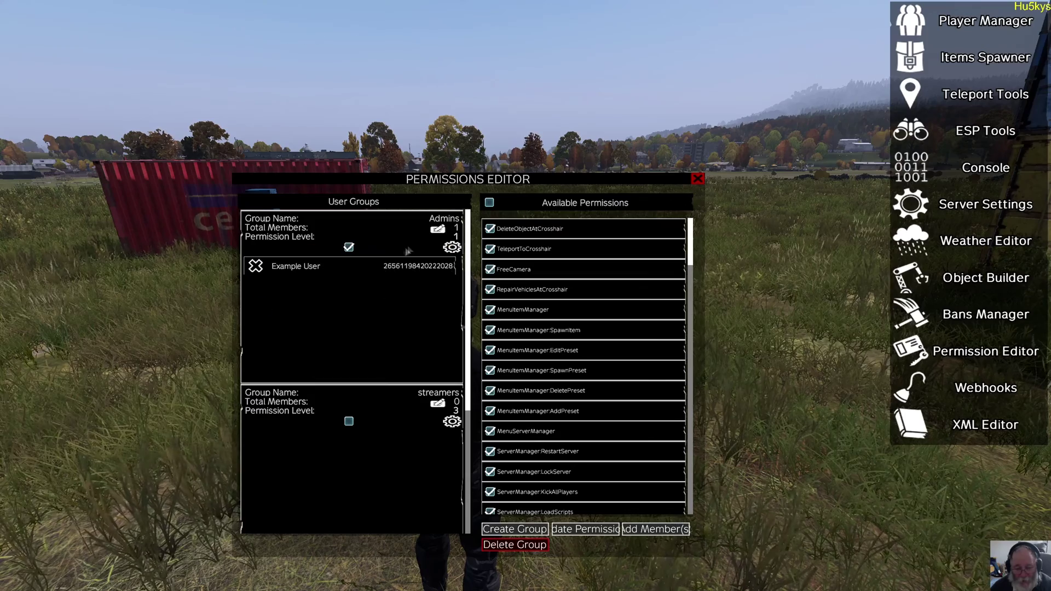
{"action": "left_click", "coordinate": [452, 247]}
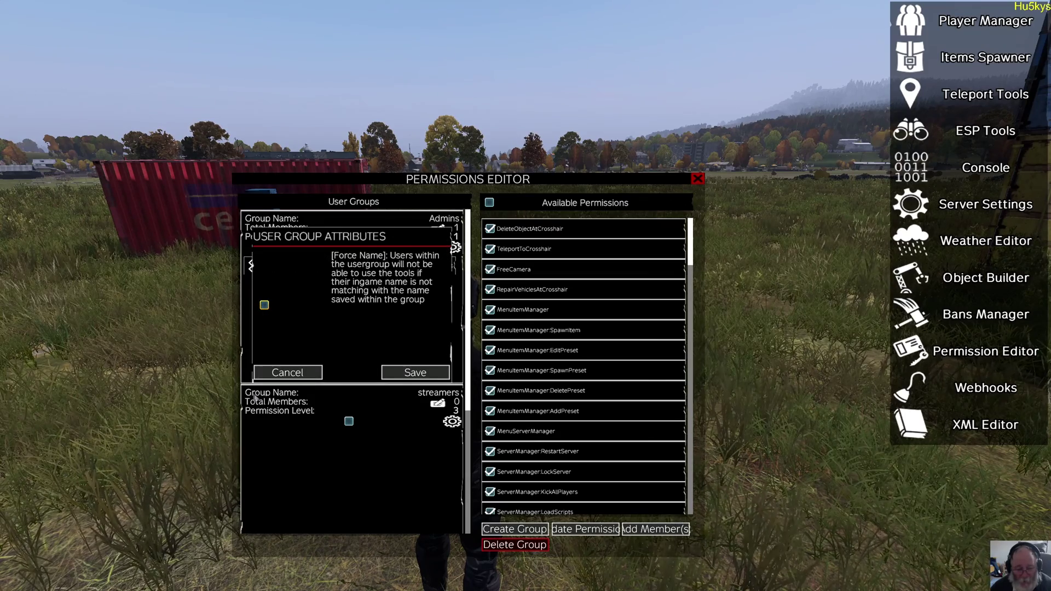
{"action": "left_click", "coordinate": [409, 372]}
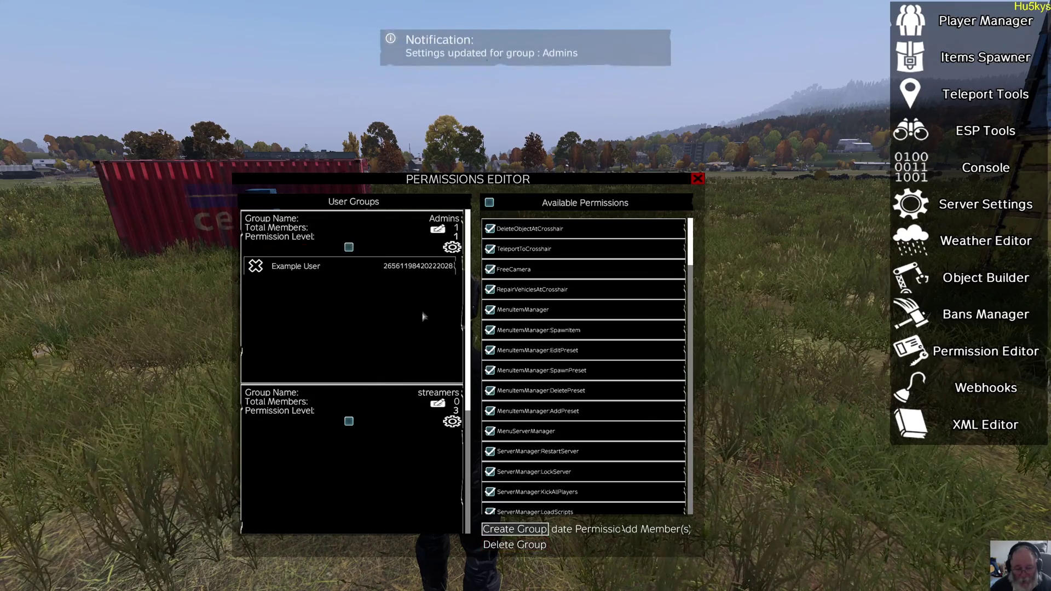
{"action": "left_click", "coordinate": [452, 247]}
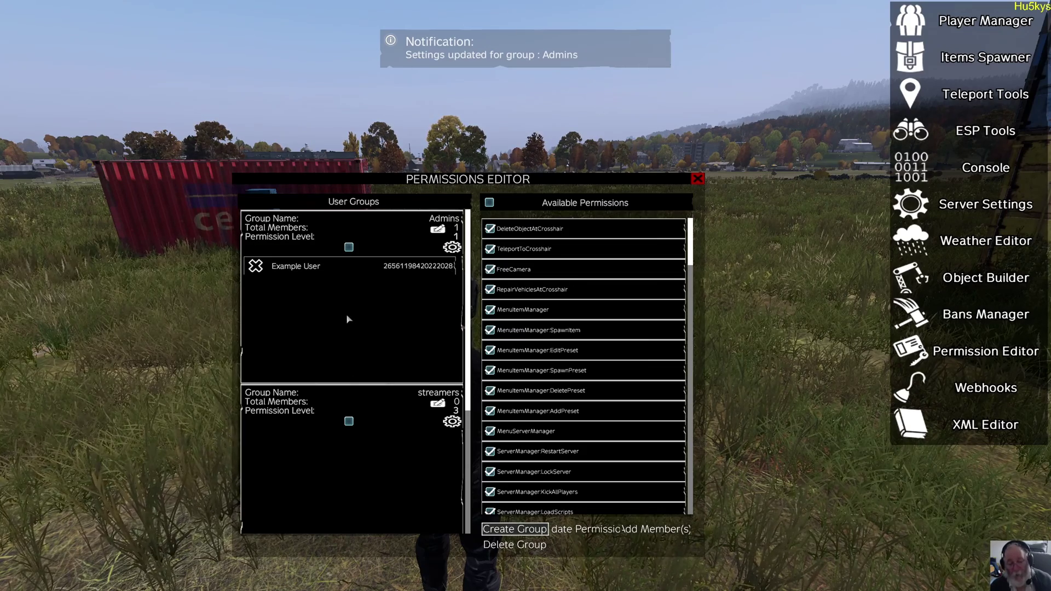
{"action": "left_click_drag", "start_coordinate": [470, 331], "coordinate": [462, 448]}
{"action": "scroll", "coordinate": [469, 450], "scroll_direction": "down", "scroll_amount": 1}
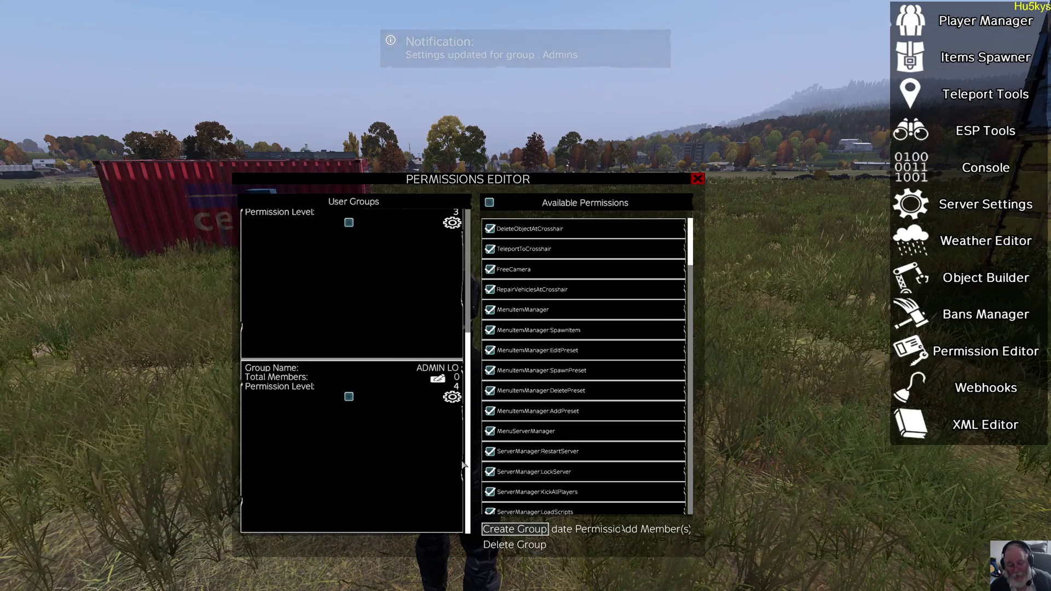
{"action": "left_click", "coordinate": [445, 397]}
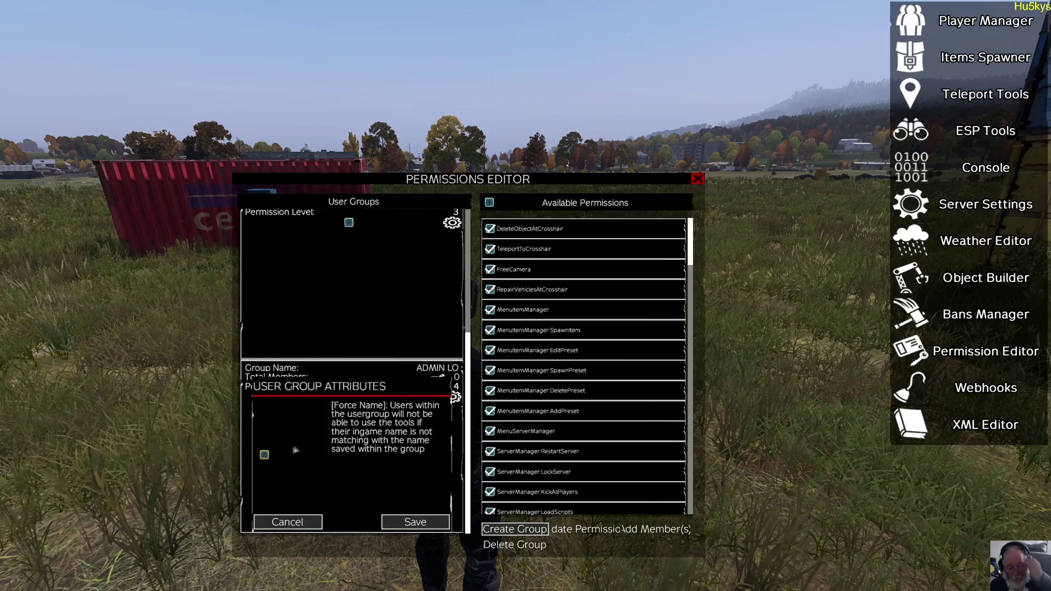
{"action": "left_click", "coordinate": [284, 523]}
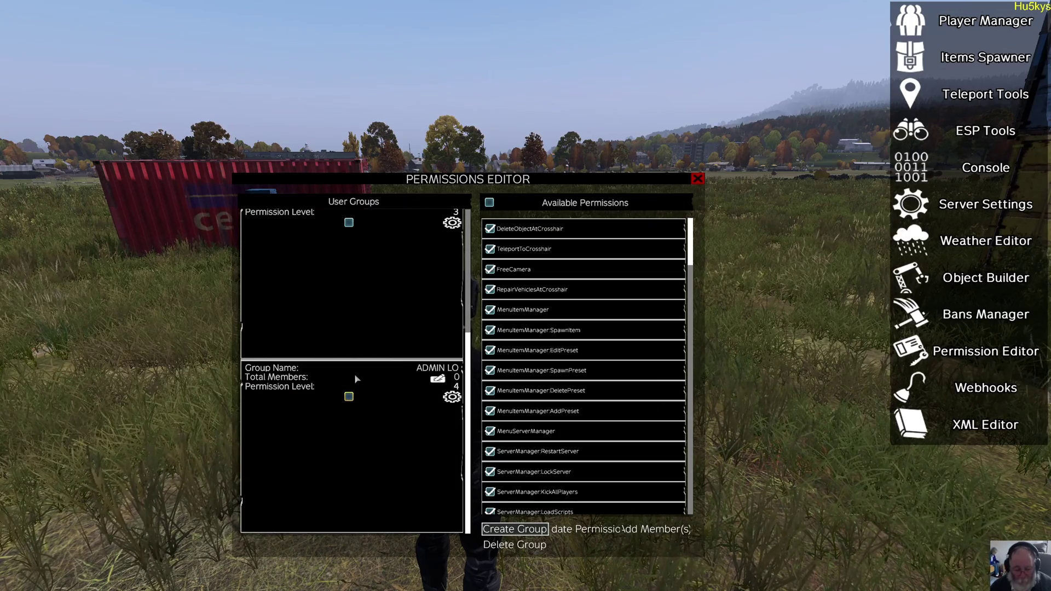
{"action": "scroll", "coordinate": [354, 377], "scroll_direction": "up", "scroll_amount": 2}
{"action": "scroll", "coordinate": [329, 279], "scroll_direction": "up", "scroll_amount": 2}
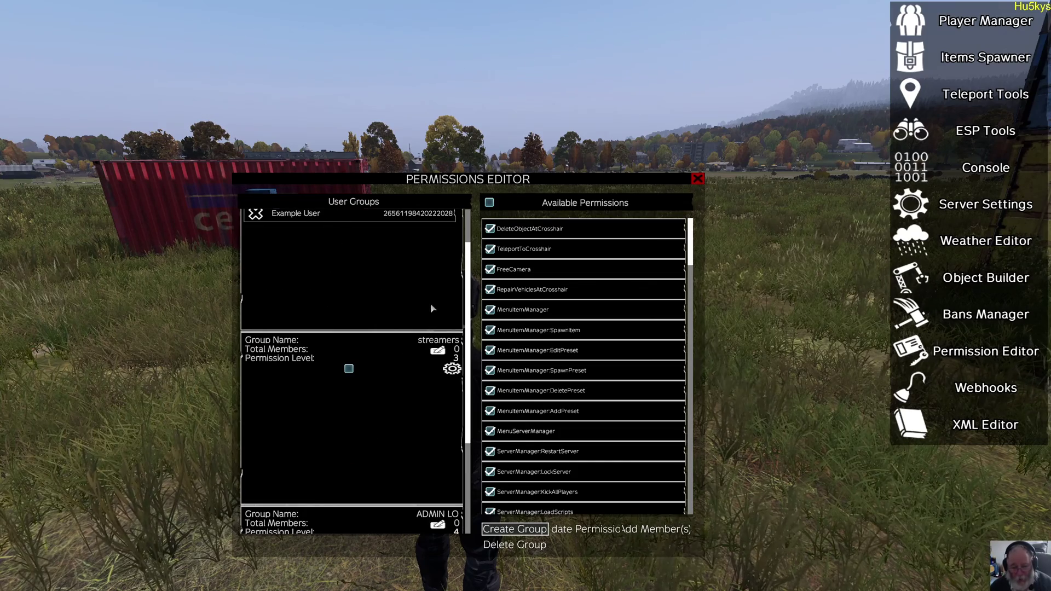
{"action": "scroll", "coordinate": [465, 258], "scroll_direction": "up", "scroll_amount": 2}
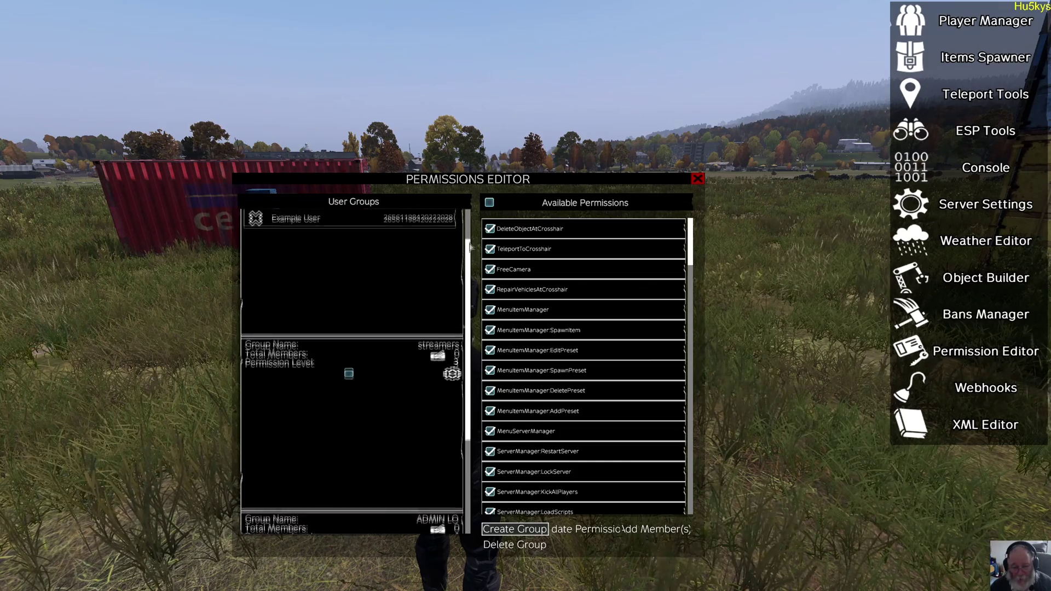
{"action": "scroll", "coordinate": [385, 257], "scroll_direction": "down", "scroll_amount": 2}
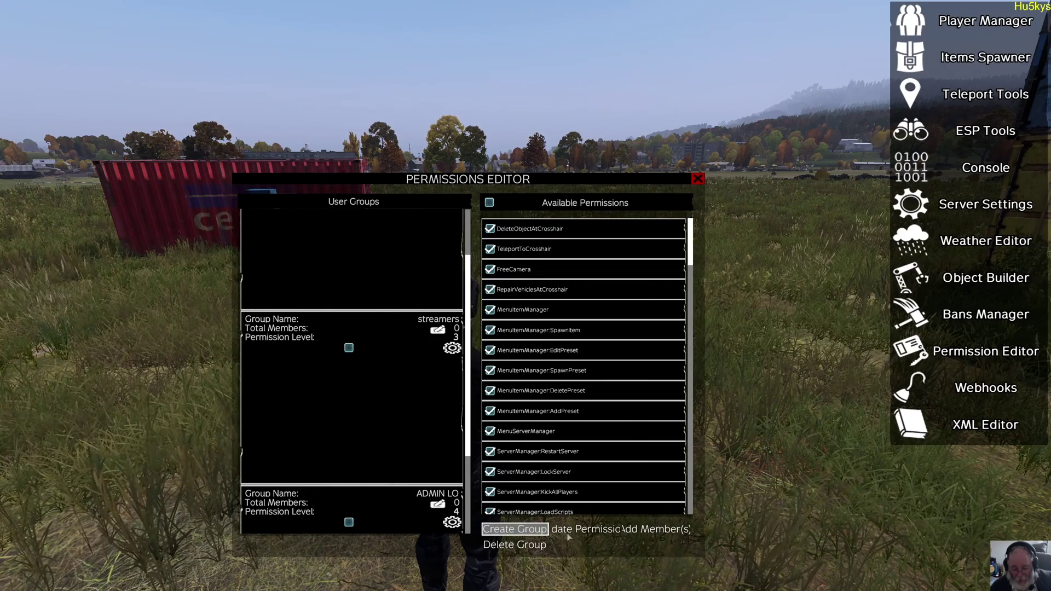
{"action": "left_click", "coordinate": [519, 532]}
Name the new group 'noob admin' and confirm it, giving 0 members at level 0.
{"action": "left_click", "coordinate": [410, 400]}
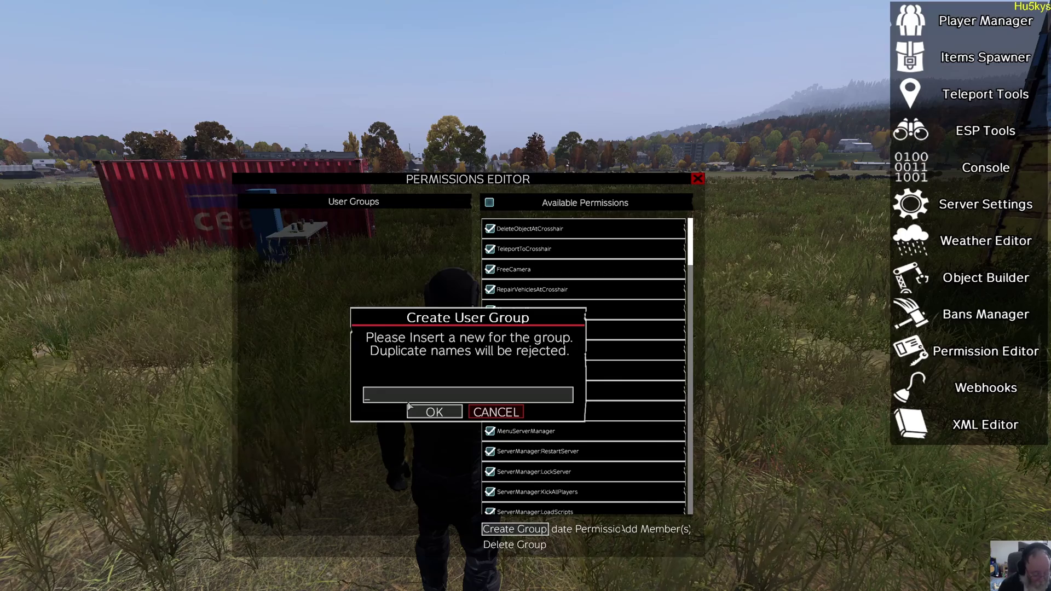
{"action": "type", "text": "noob"}
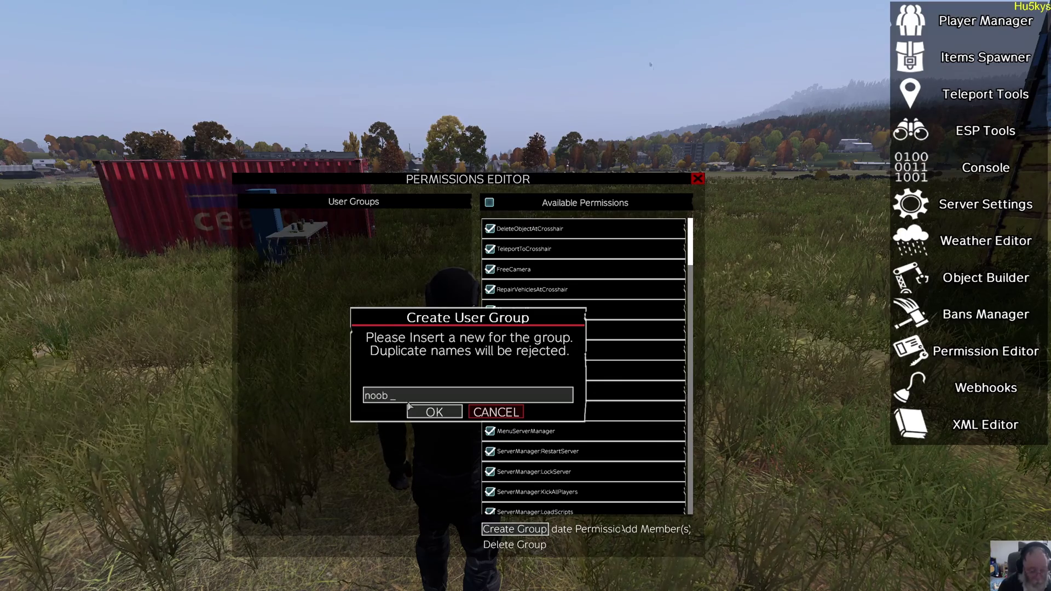
{"action": "type", "text": " admin"}
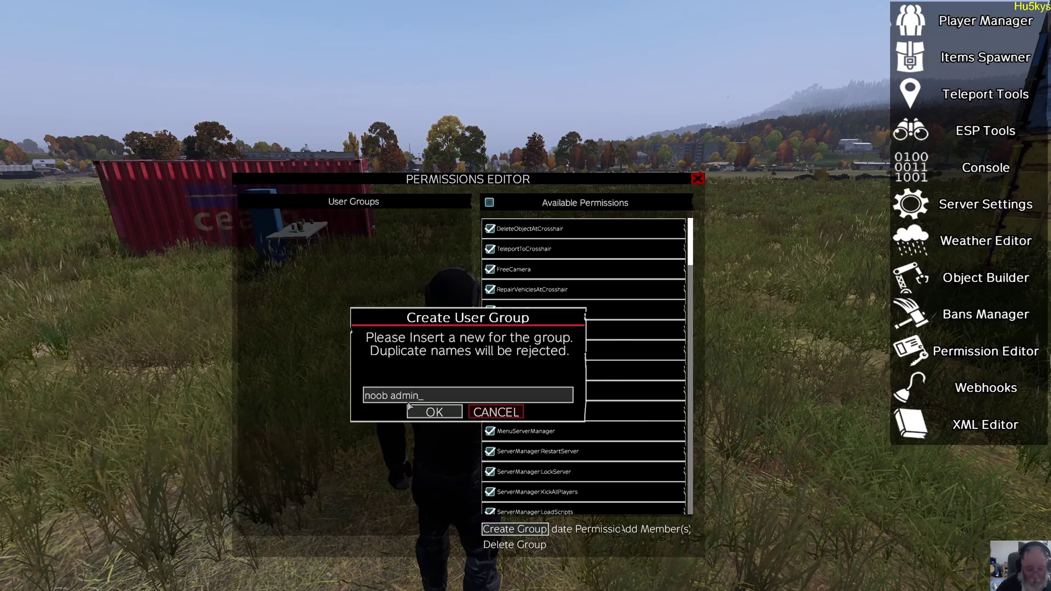
{"action": "left_click", "coordinate": [433, 413]}
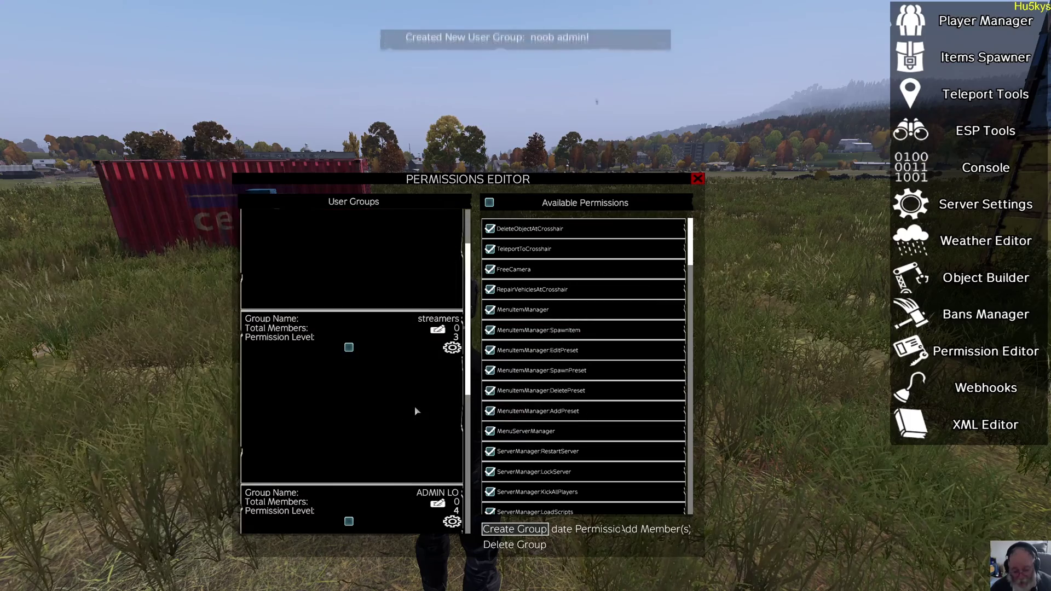
{"action": "left_click_drag", "start_coordinate": [468, 391], "coordinate": [469, 477]}
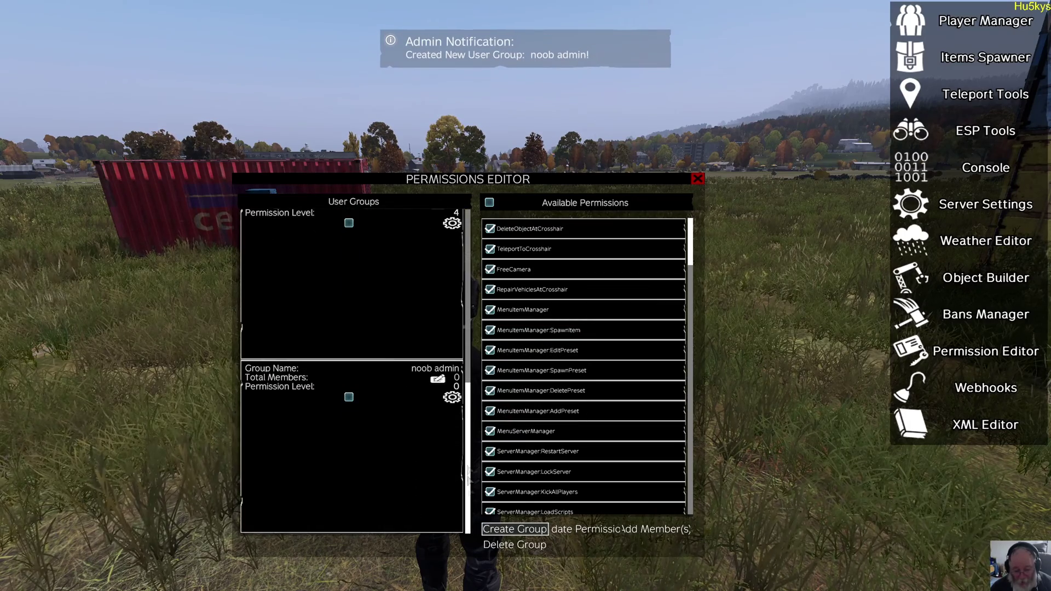
Save the noob admin attributes and enter 6 as its permission level.
{"action": "left_click", "coordinate": [451, 397]}
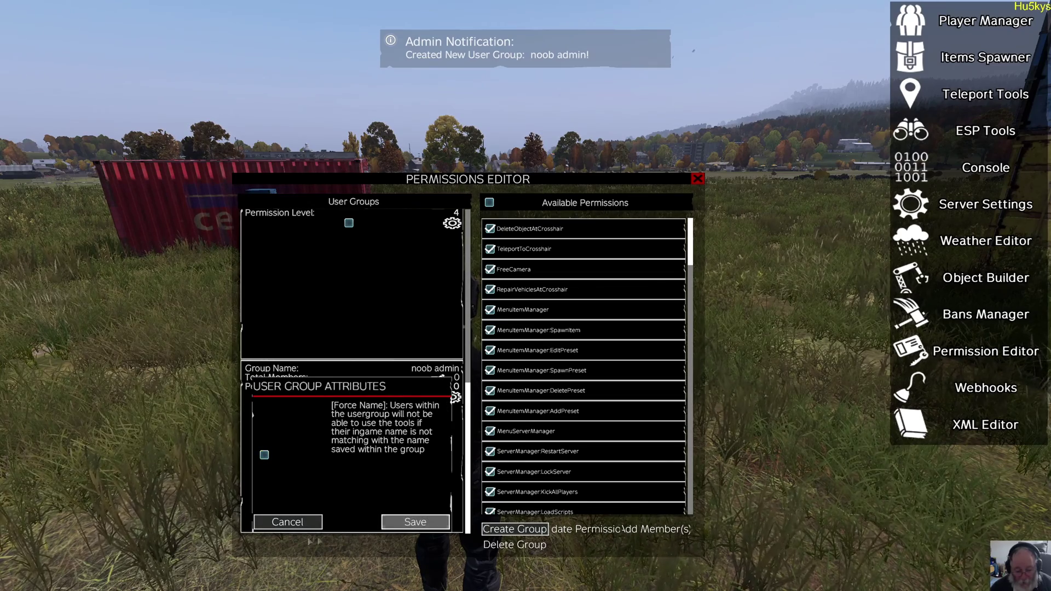
{"action": "left_click", "coordinate": [415, 522]}
{"action": "left_click", "coordinate": [439, 380]}
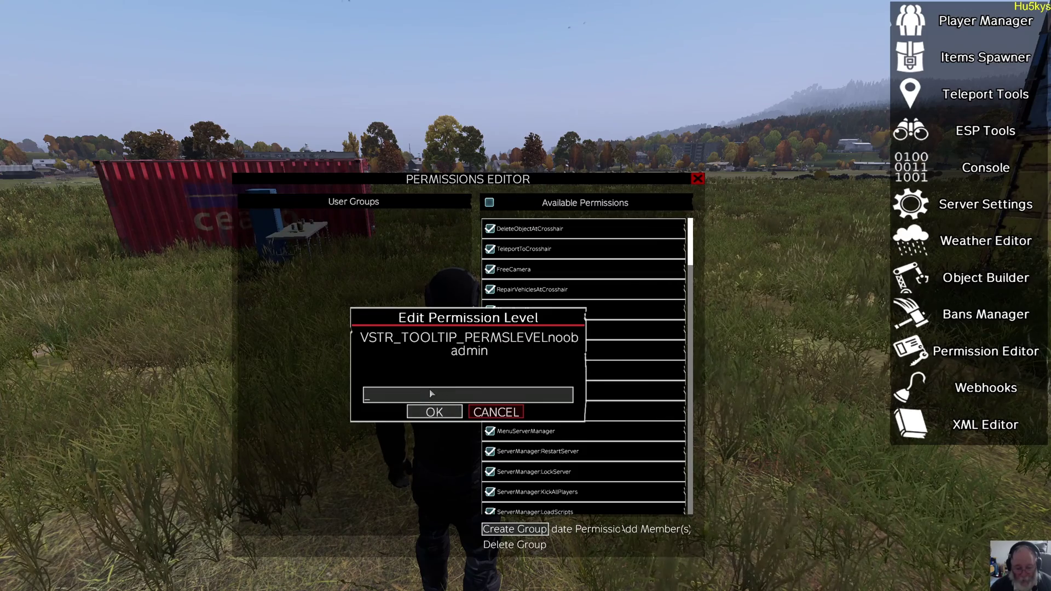
{"action": "type", "text": "6"}
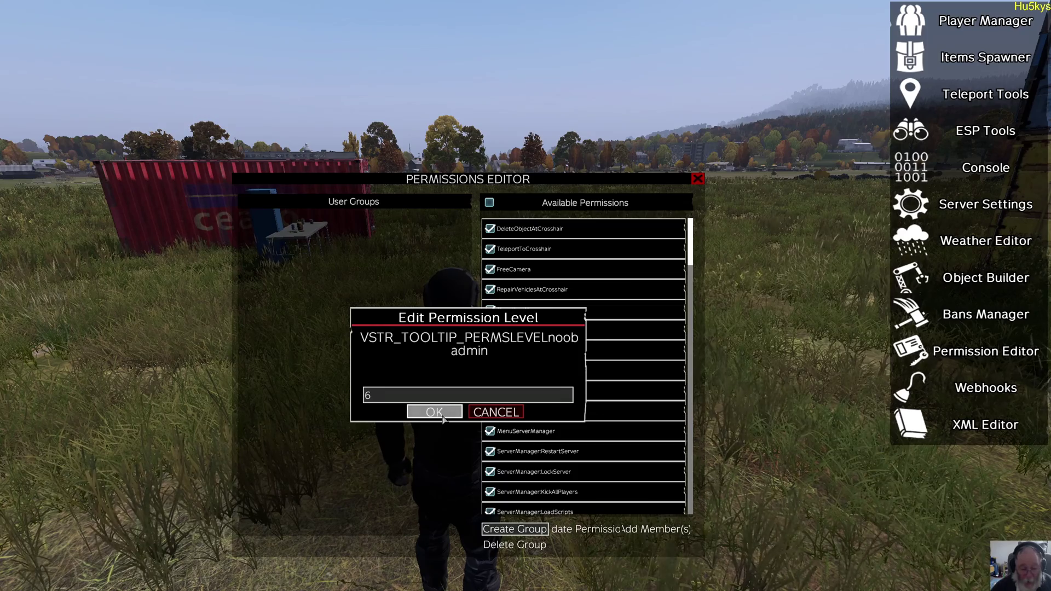
{"action": "left_click", "coordinate": [442, 416]}
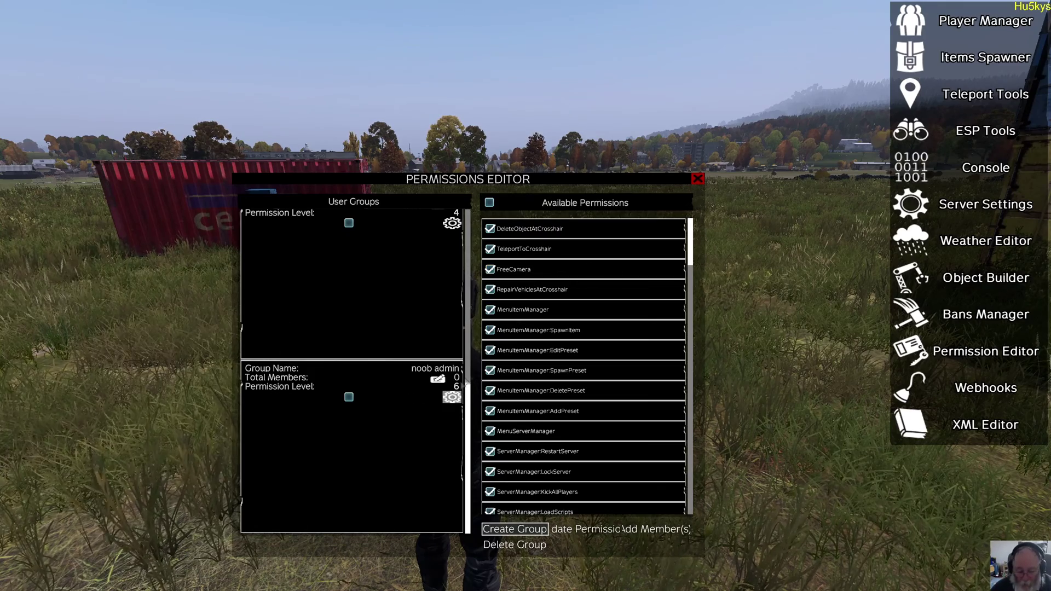
{"action": "left_click_drag", "start_coordinate": [689, 253], "coordinate": [644, 229]}
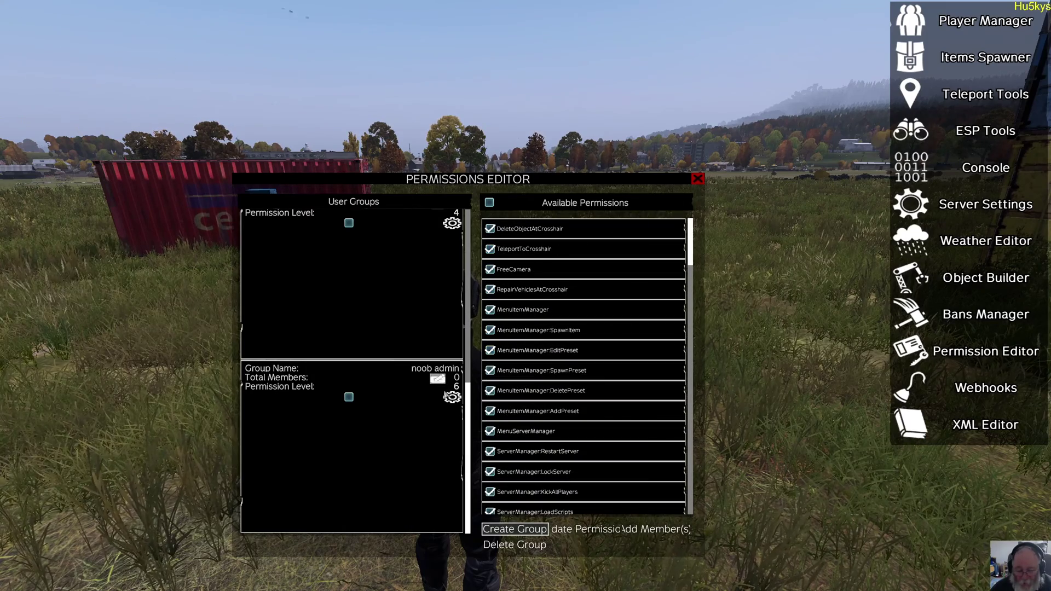
{"action": "left_click", "coordinate": [452, 397]}
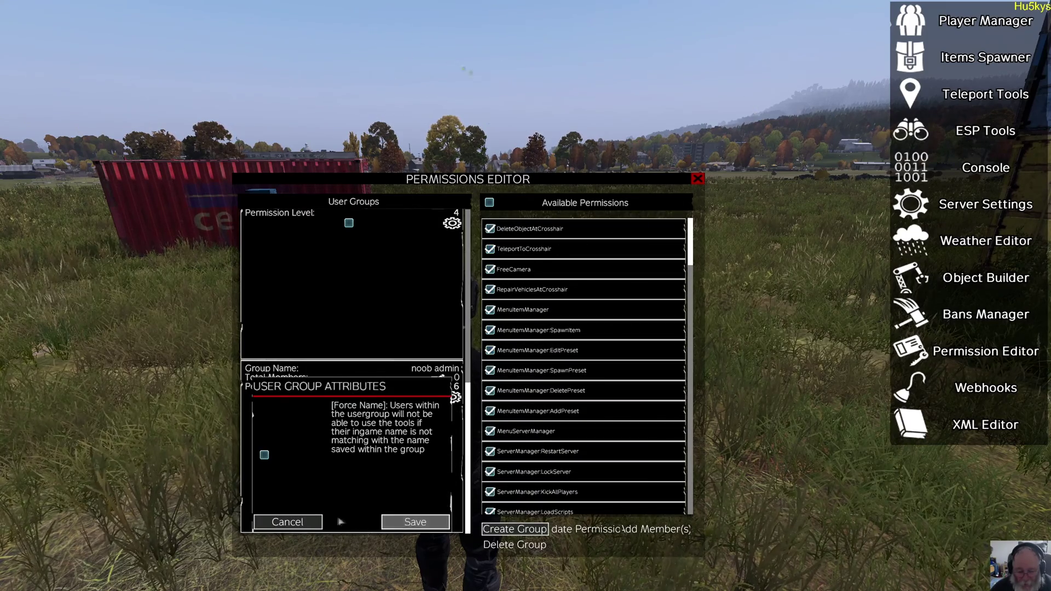
{"action": "left_click", "coordinate": [301, 523]}
{"action": "left_click", "coordinate": [439, 379]}
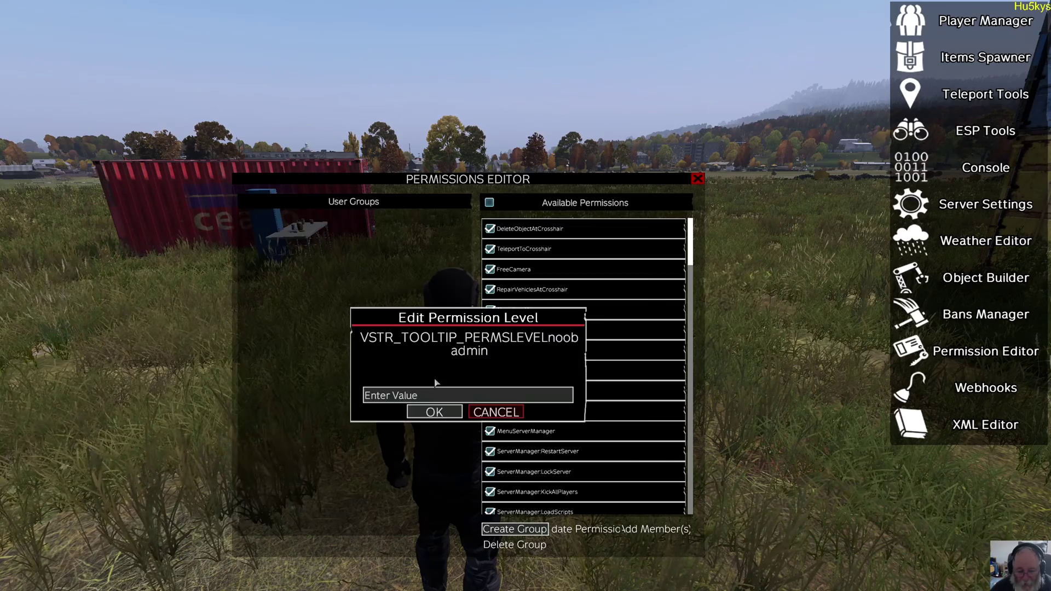
{"action": "left_click", "coordinate": [442, 414]}
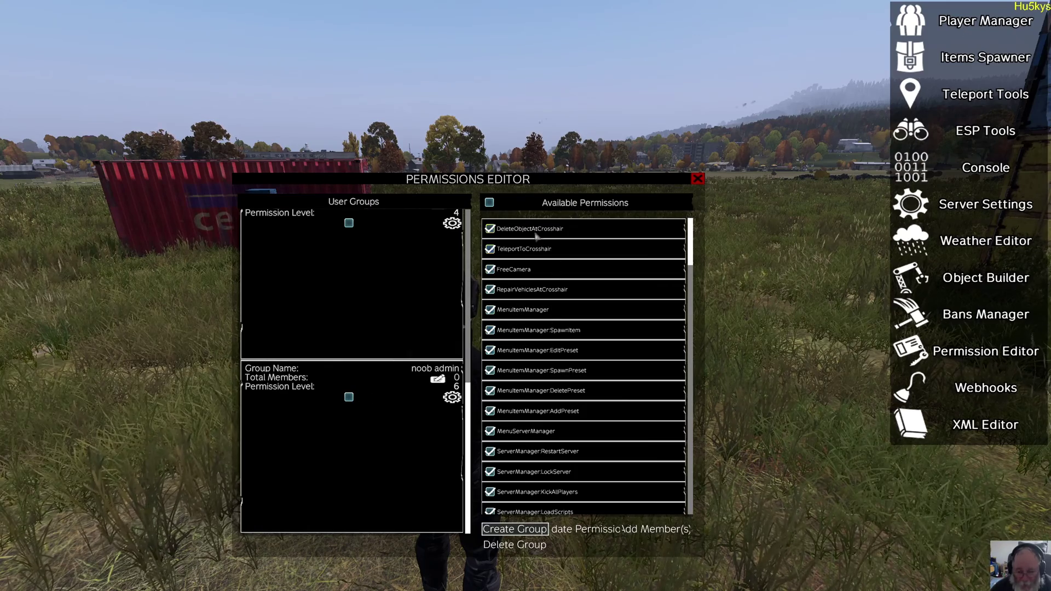
Select the noob admin group and tick FreeCamera in Available Permissions.
{"action": "scroll", "coordinate": [692, 246], "scroll_direction": "down", "scroll_amount": 10}
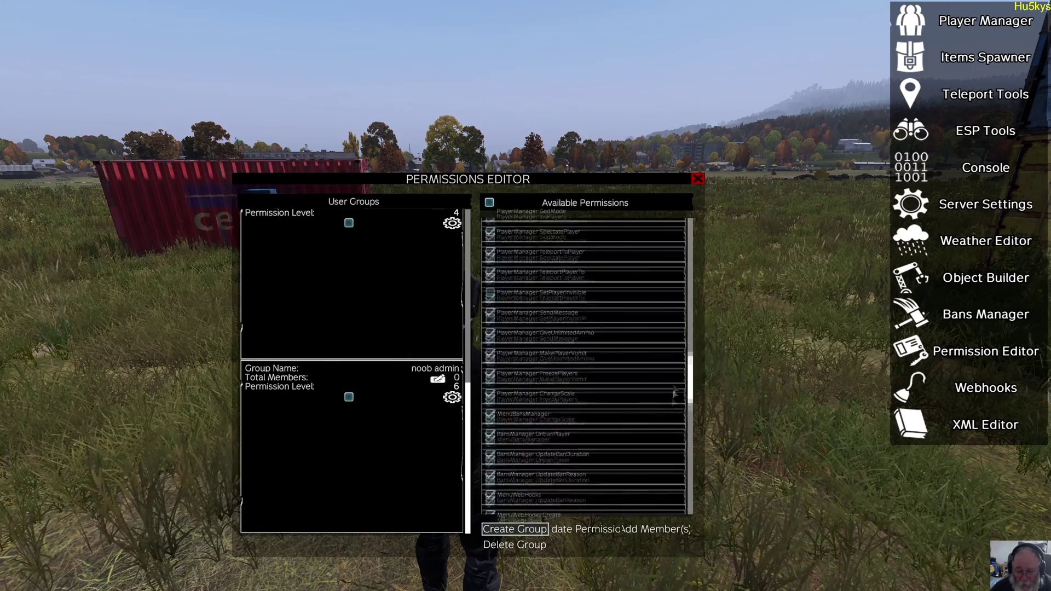
{"action": "scroll", "coordinate": [693, 241], "scroll_direction": "up", "scroll_amount": 10}
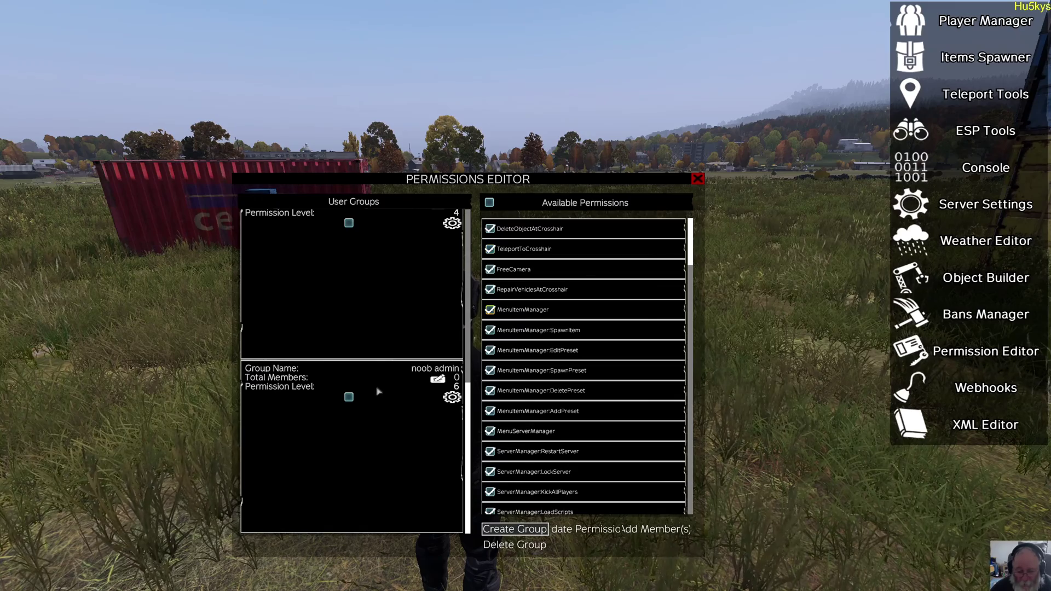
{"action": "left_click", "coordinate": [349, 398]}
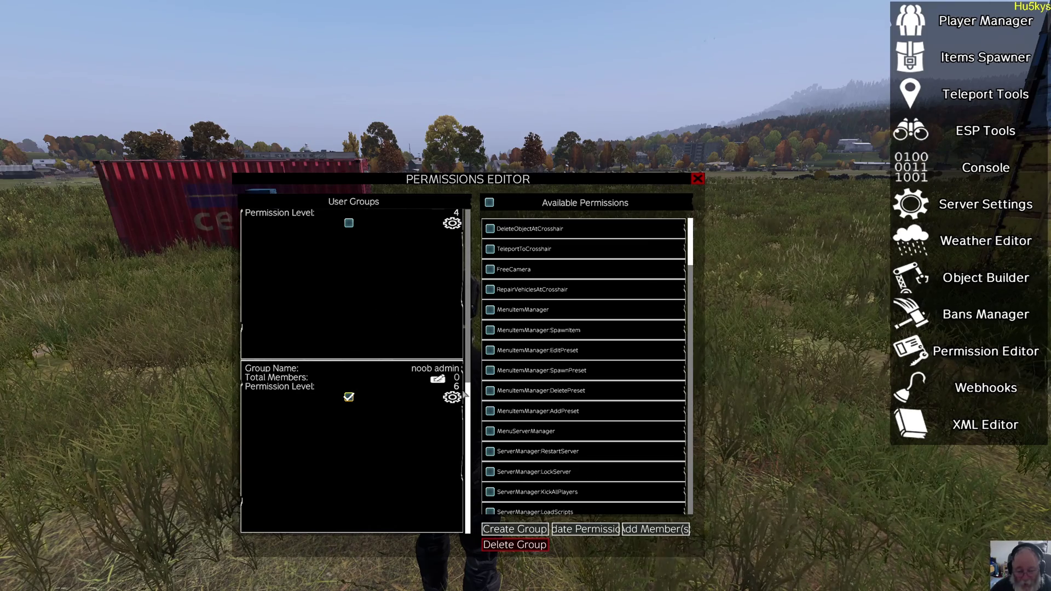
{"action": "left_click_drag", "start_coordinate": [466, 395], "coordinate": [454, 416]}
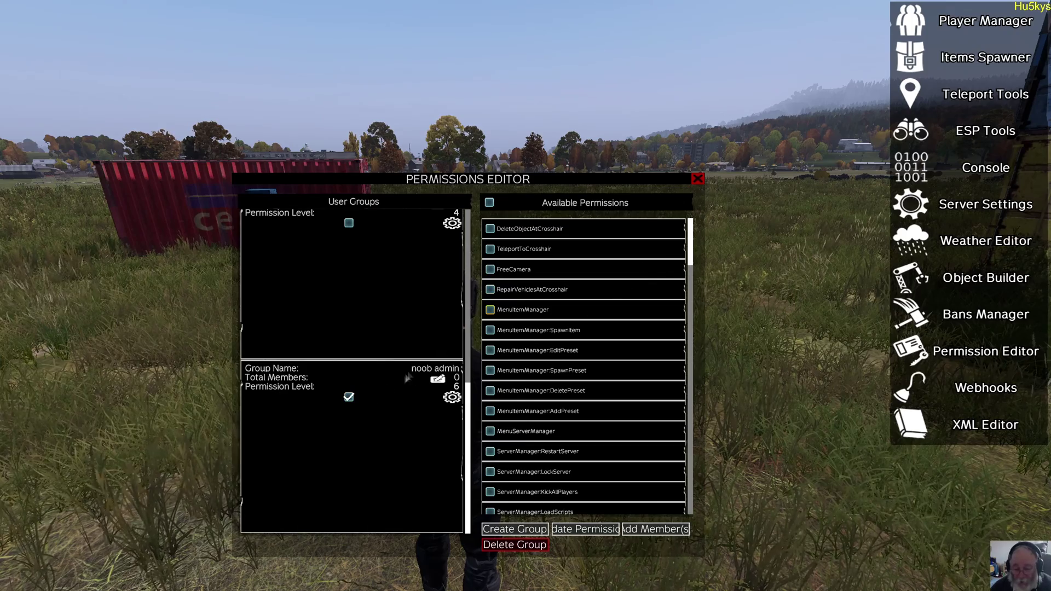
{"action": "mouse_move", "coordinate": [691, 246]}
{"action": "left_mouse_down"}
{"action": "mouse_move", "coordinate": [694, 418]}
{"action": "mouse_move", "coordinate": [700, 231]}
{"action": "left_mouse_up"}
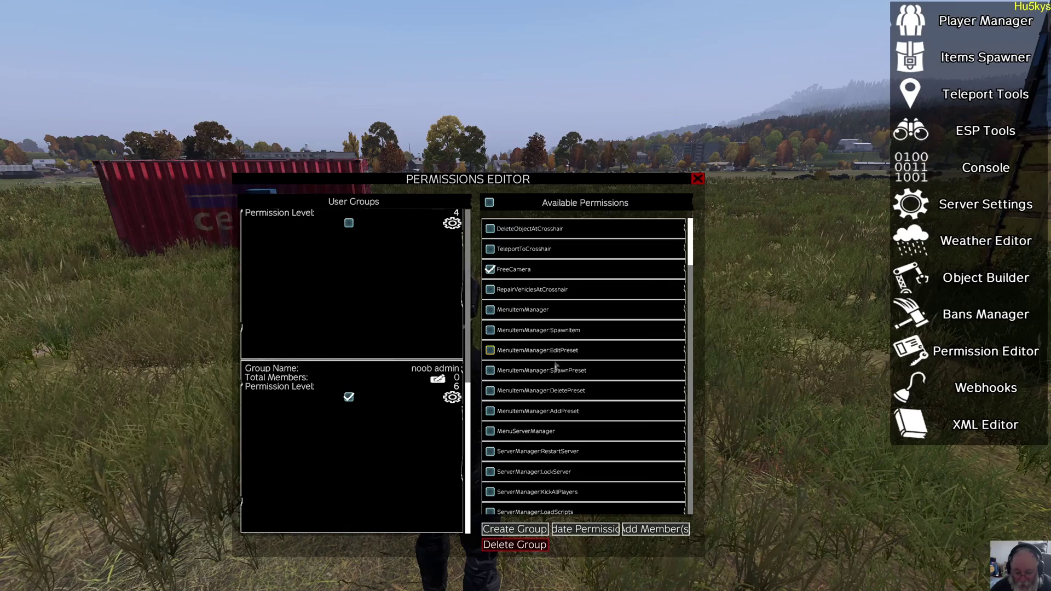
Scroll down Available Permissions to tick MenuTeleportManager, then return to the list's top.
{"action": "scroll", "coordinate": [685, 269], "scroll_direction": "down", "scroll_amount": 3}
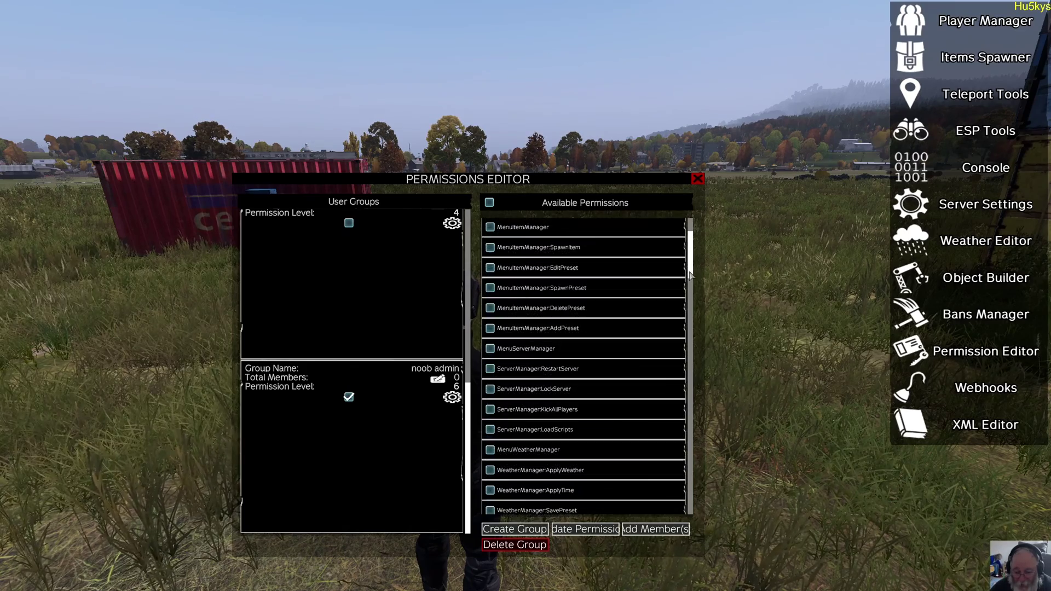
{"action": "left_click_drag", "start_coordinate": [691, 282], "coordinate": [690, 317]}
{"action": "scroll", "coordinate": [505, 371], "scroll_direction": "down", "scroll_amount": 6}
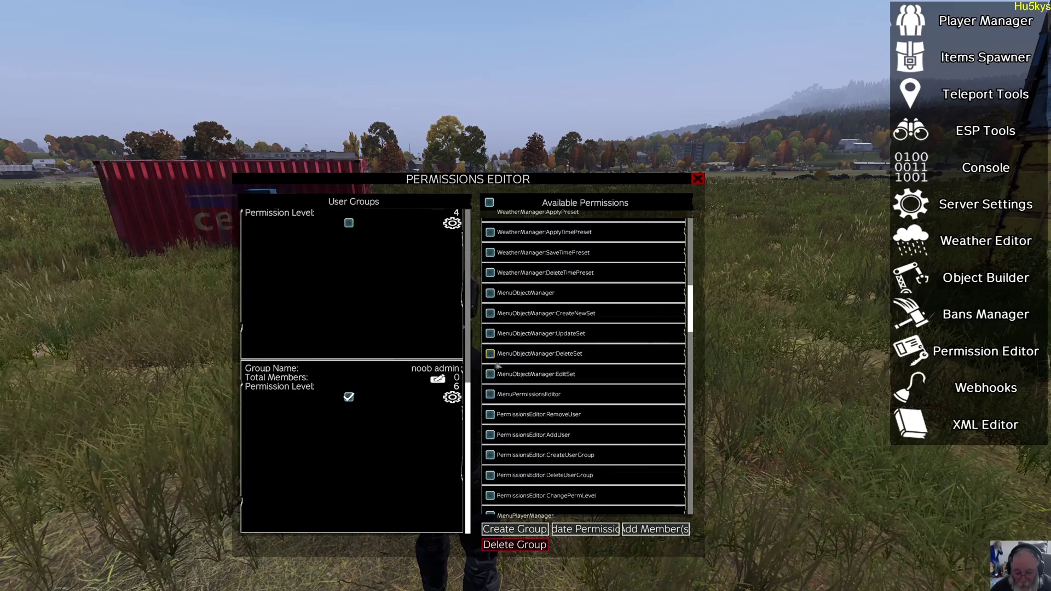
{"action": "scroll", "coordinate": [504, 371], "scroll_direction": "down", "scroll_amount": 6}
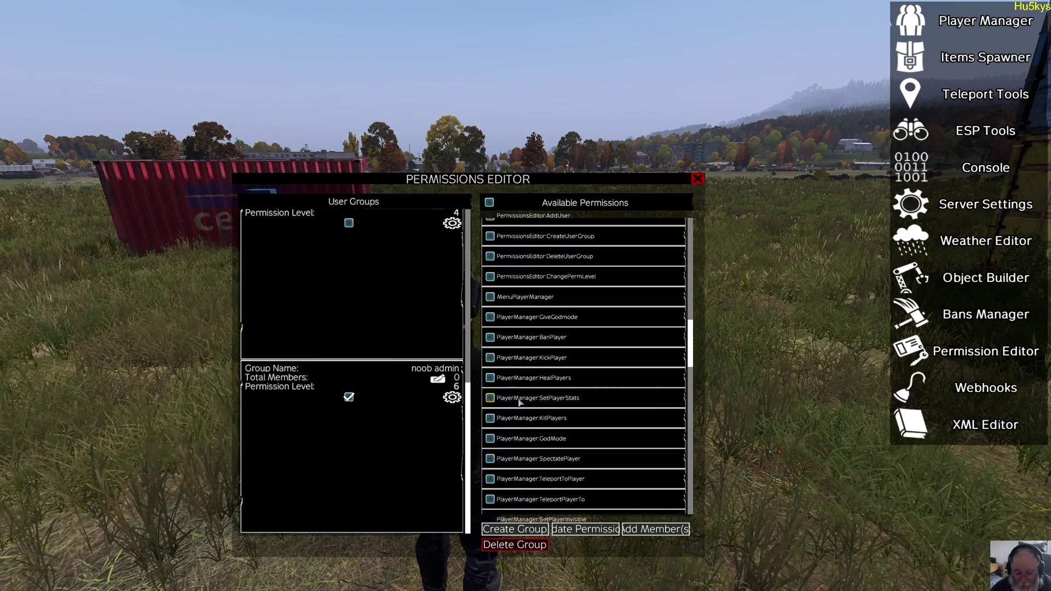
{"action": "scroll", "coordinate": [523, 408], "scroll_direction": "down", "scroll_amount": 3}
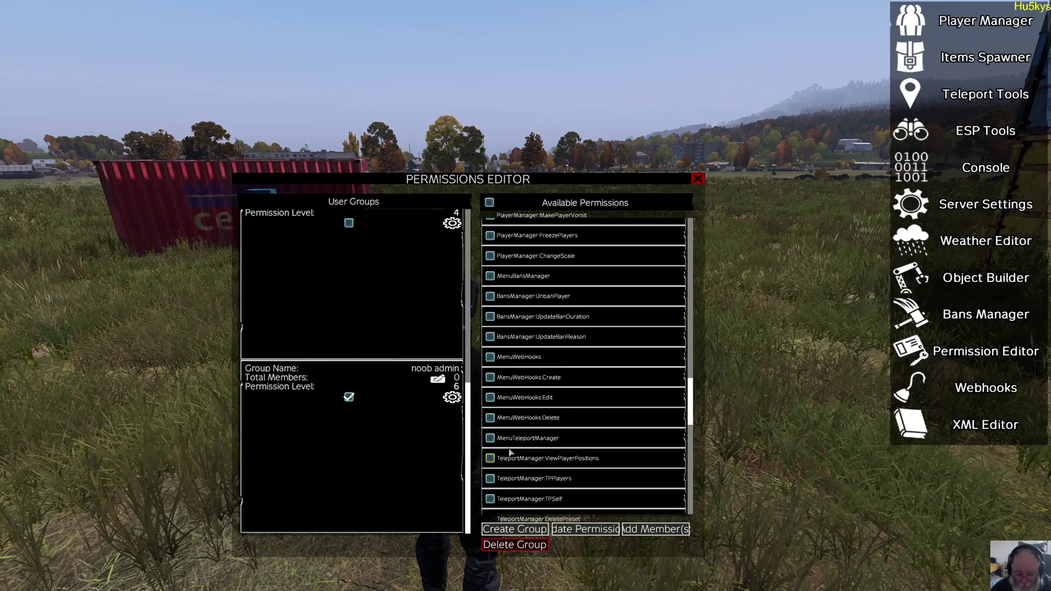
{"action": "left_click", "coordinate": [491, 438]}
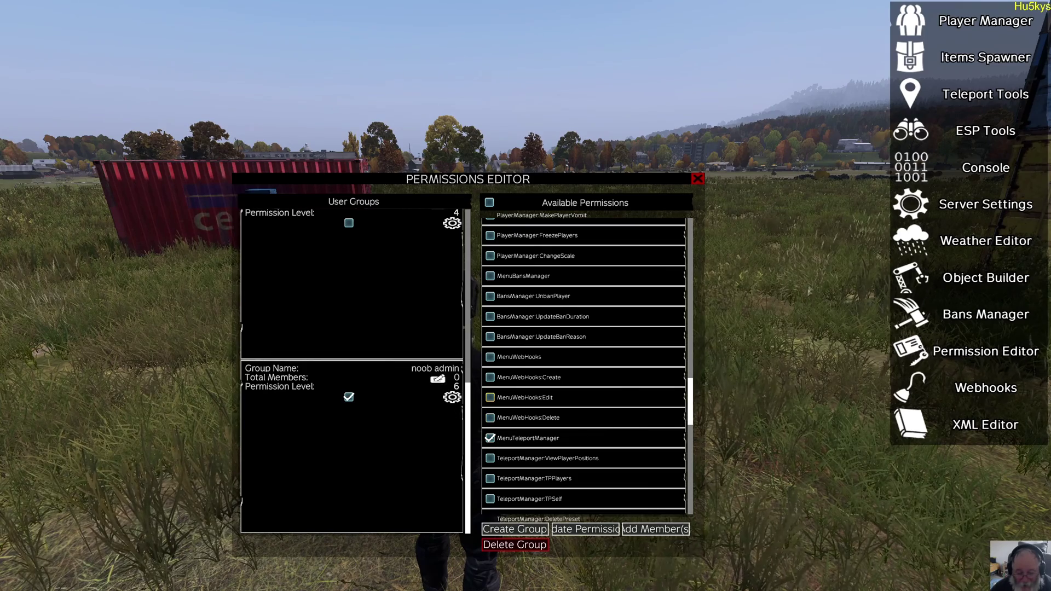
{"action": "scroll", "coordinate": [698, 436], "scroll_direction": "down", "scroll_amount": 5}
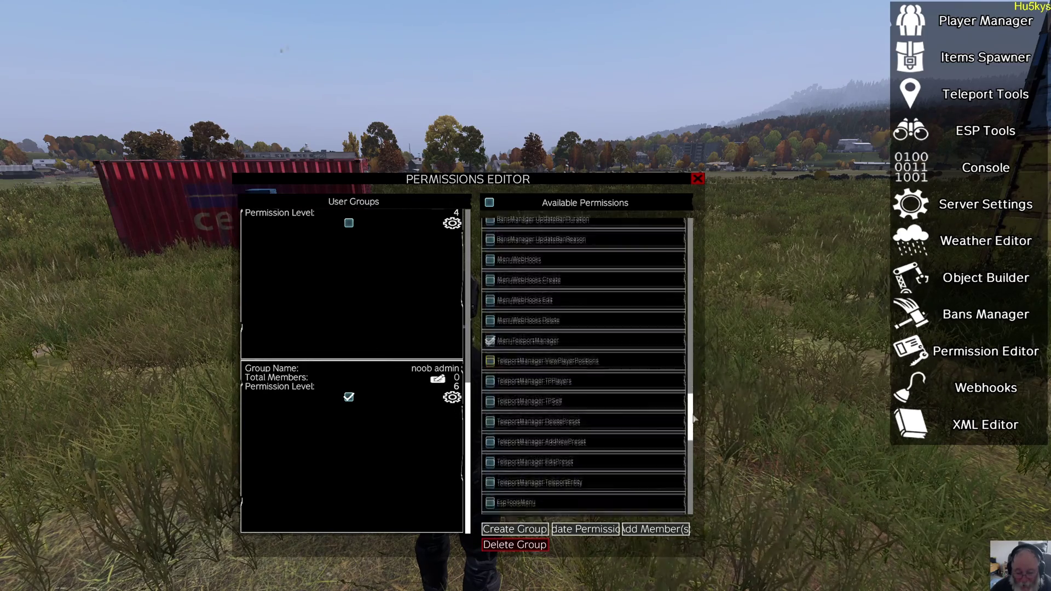
{"action": "left_click_drag", "start_coordinate": [698, 436], "coordinate": [687, 235]}
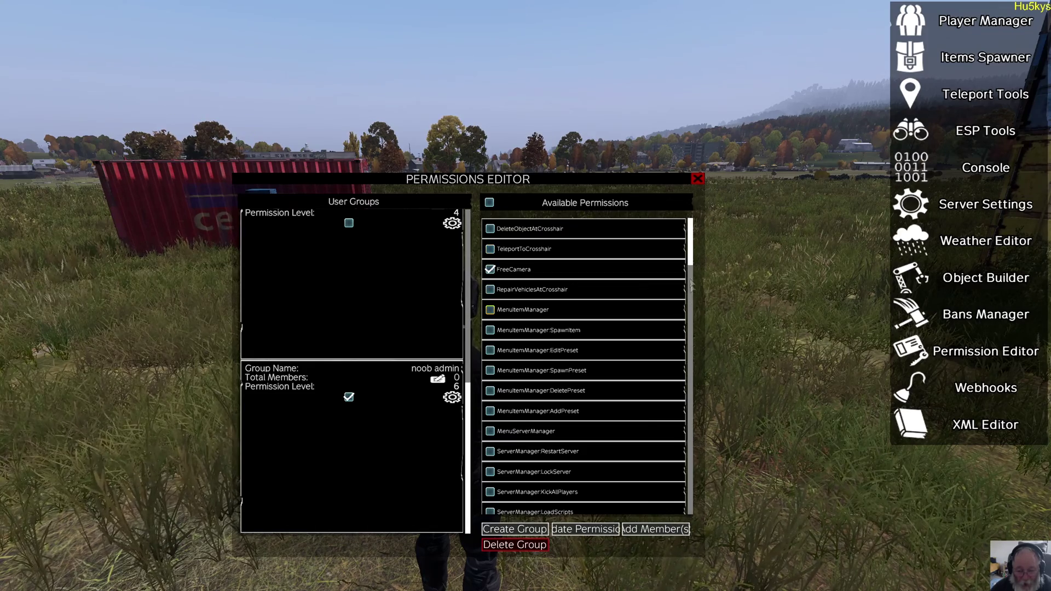
{"action": "left_click_drag", "start_coordinate": [690, 258], "coordinate": [689, 424]}
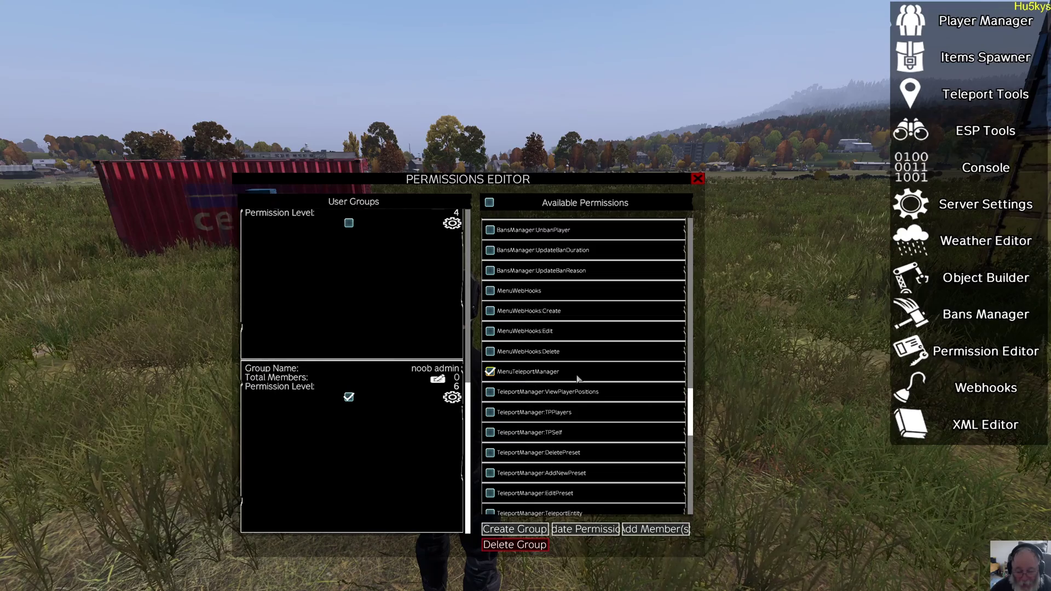
{"action": "left_click_drag", "start_coordinate": [691, 433], "coordinate": [689, 251]}
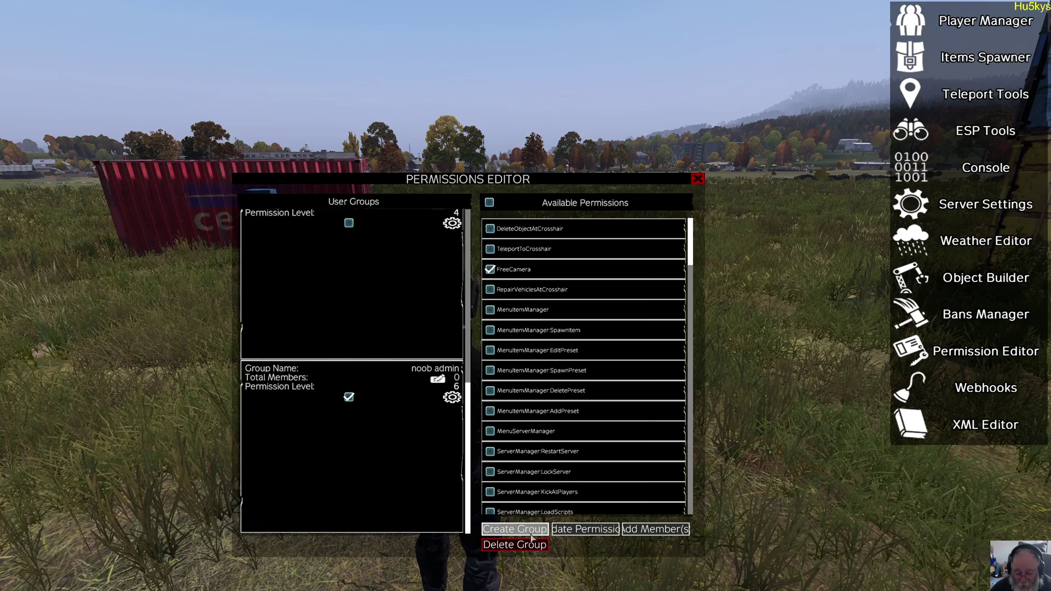
Save noob admin's permission changes, reselect the group, and open Add Member(s) in Player Manager.
{"action": "left_click", "coordinate": [593, 535]}
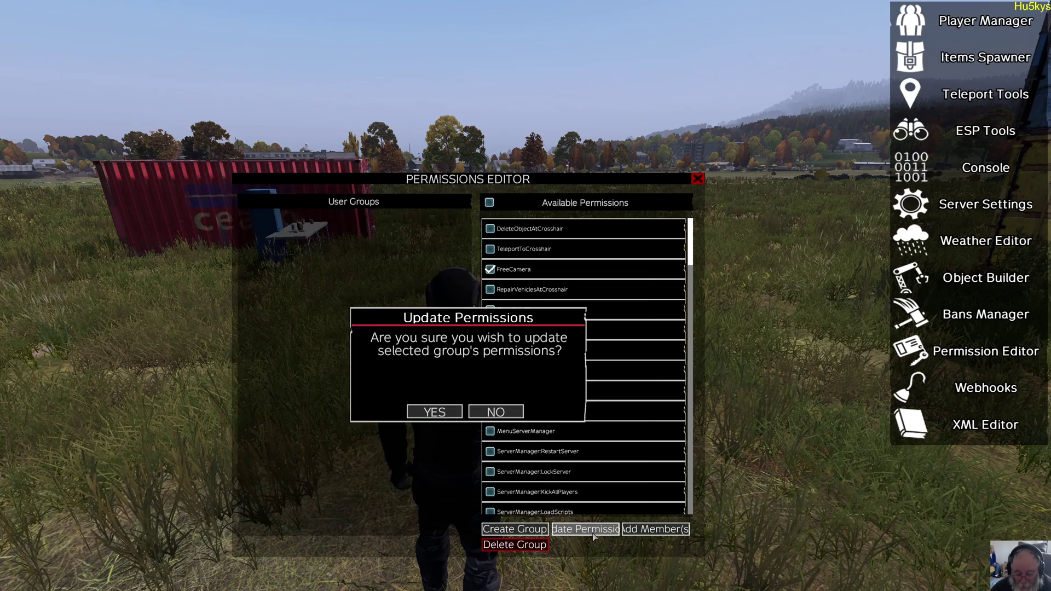
{"action": "left_click", "coordinate": [434, 413]}
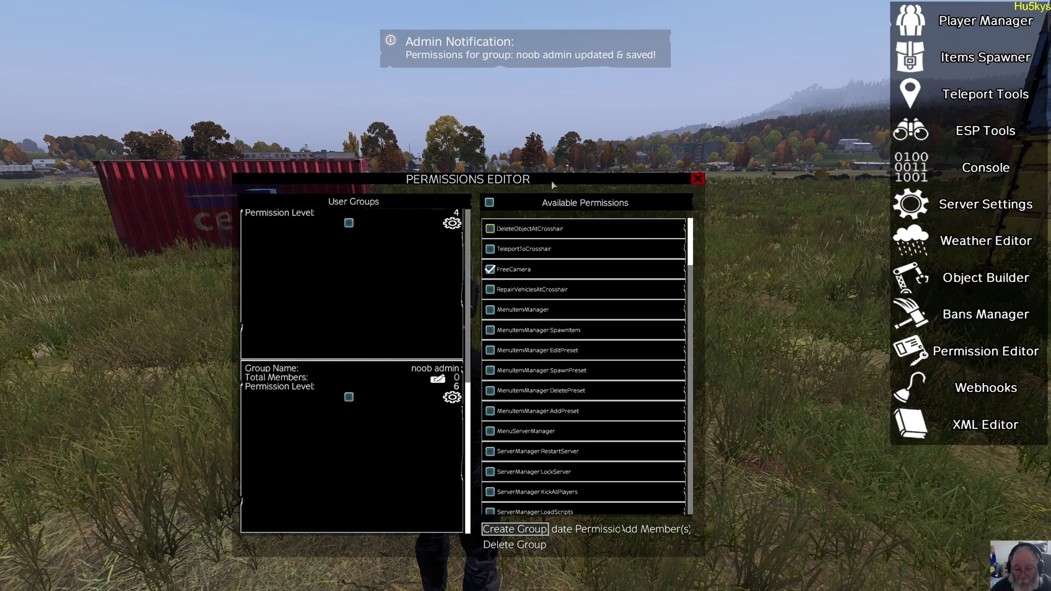
{"action": "left_click_drag", "start_coordinate": [553, 185], "coordinate": [572, 159]}
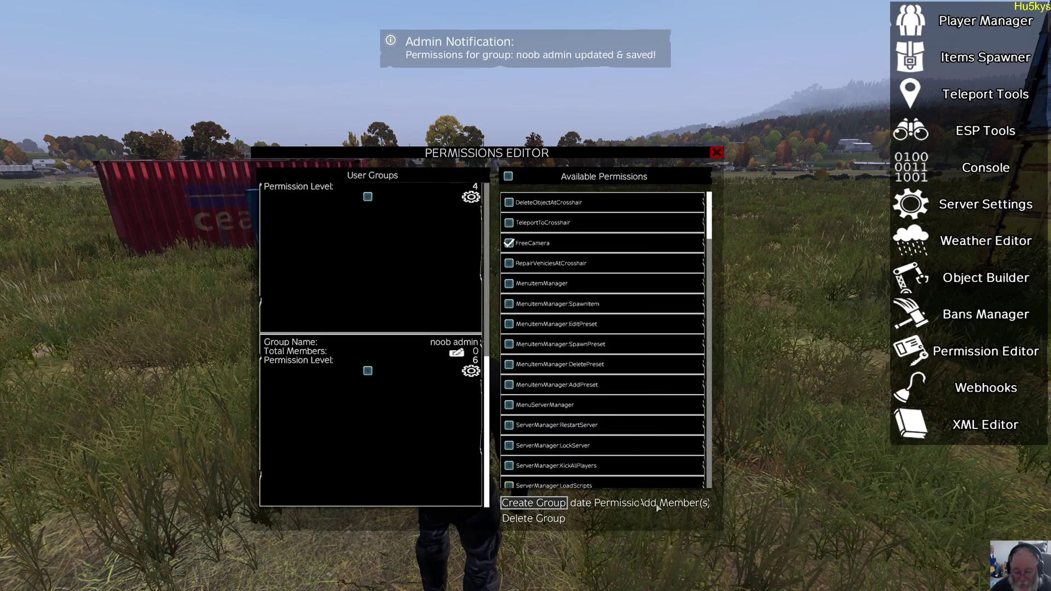
{"action": "left_click", "coordinate": [368, 371]}
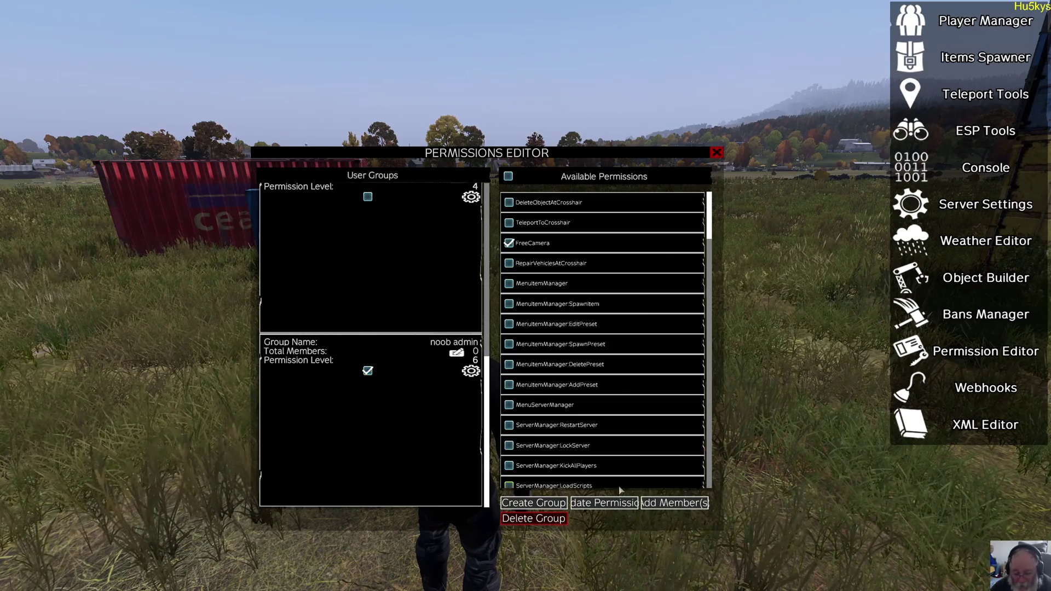
{"action": "left_click", "coordinate": [587, 503]}
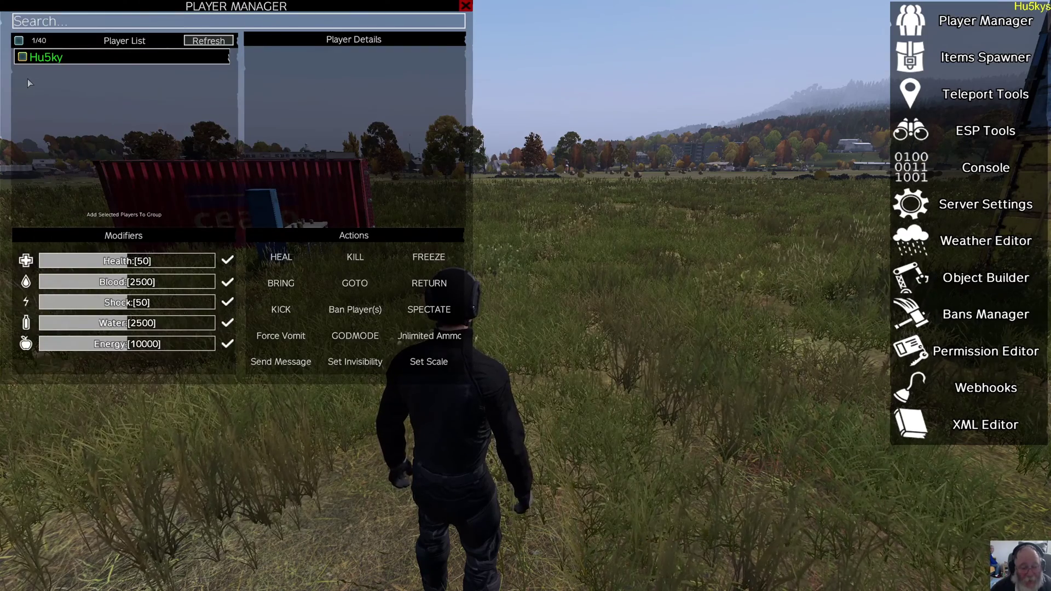
Tick the only listed player and try adding them to 'noob admin', confirming with YES.
{"action": "left_click", "coordinate": [23, 58]}
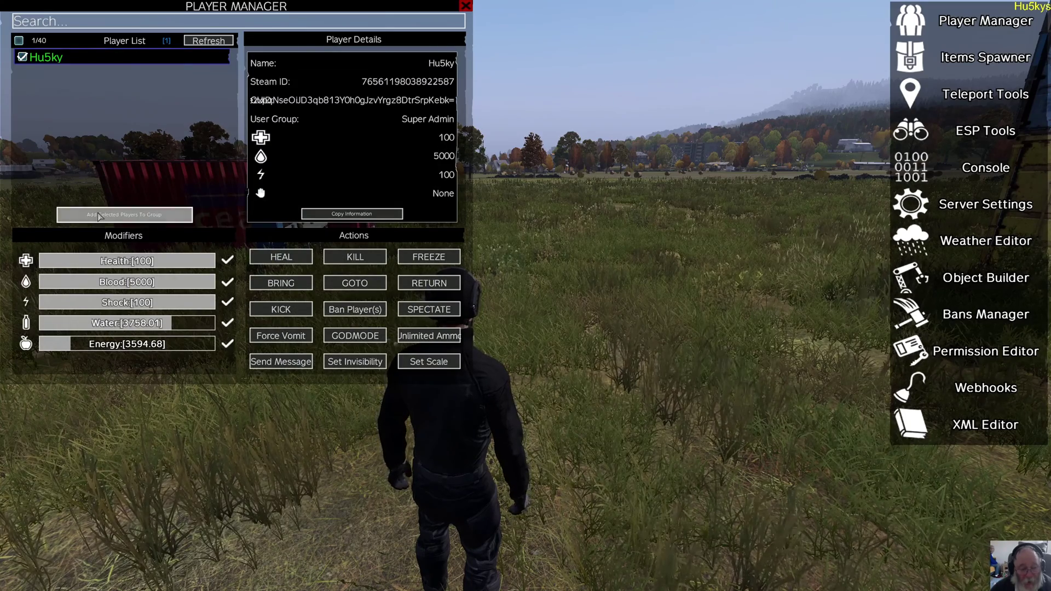
{"action": "left_click", "coordinate": [120, 217]}
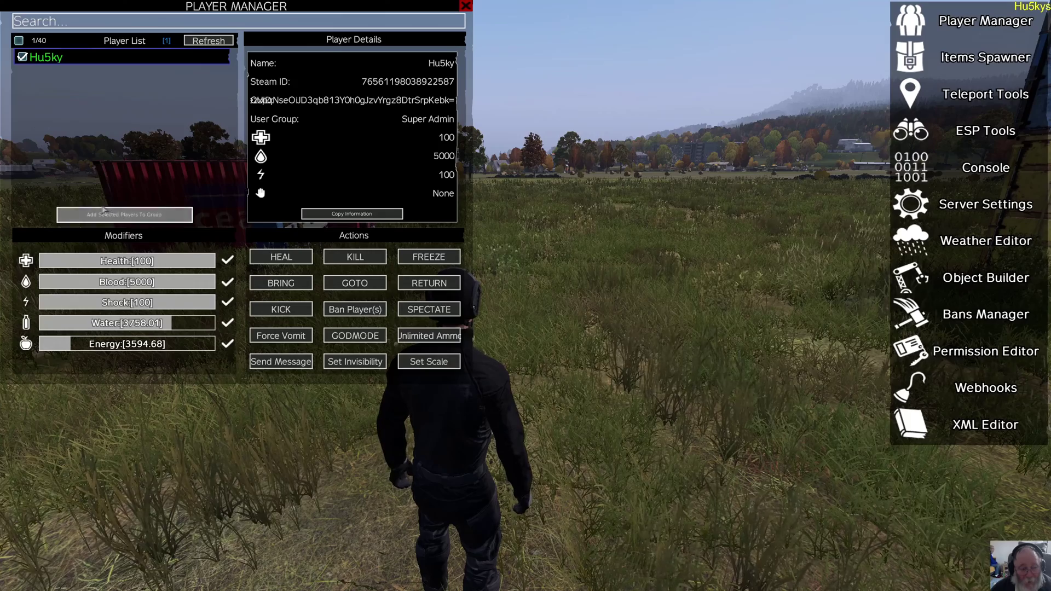
{"action": "left_click", "coordinate": [137, 219]}
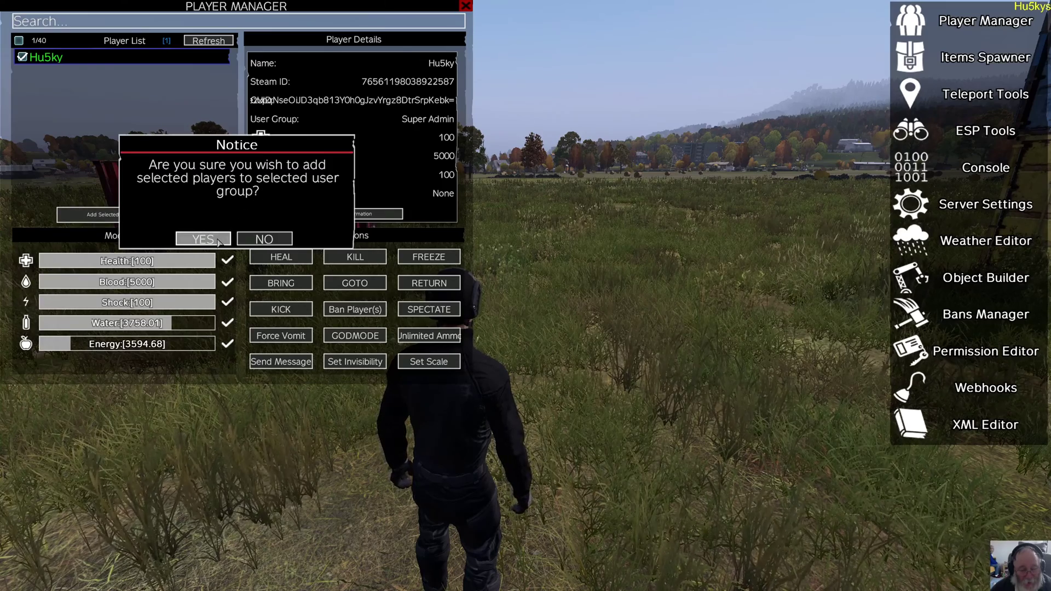
{"action": "left_click", "coordinate": [218, 242]}
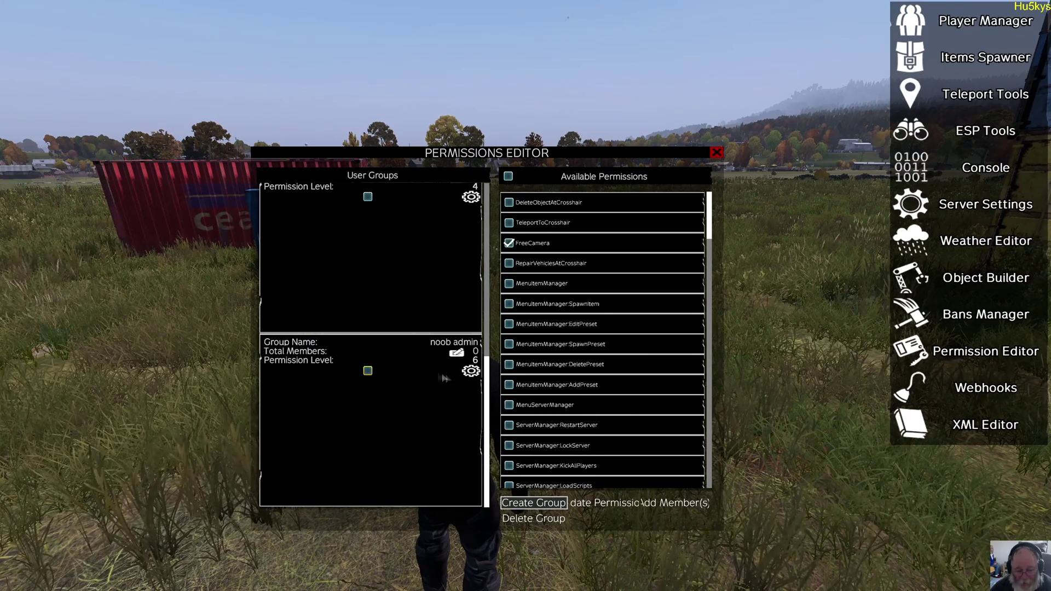
{"action": "left_click", "coordinate": [368, 371]}
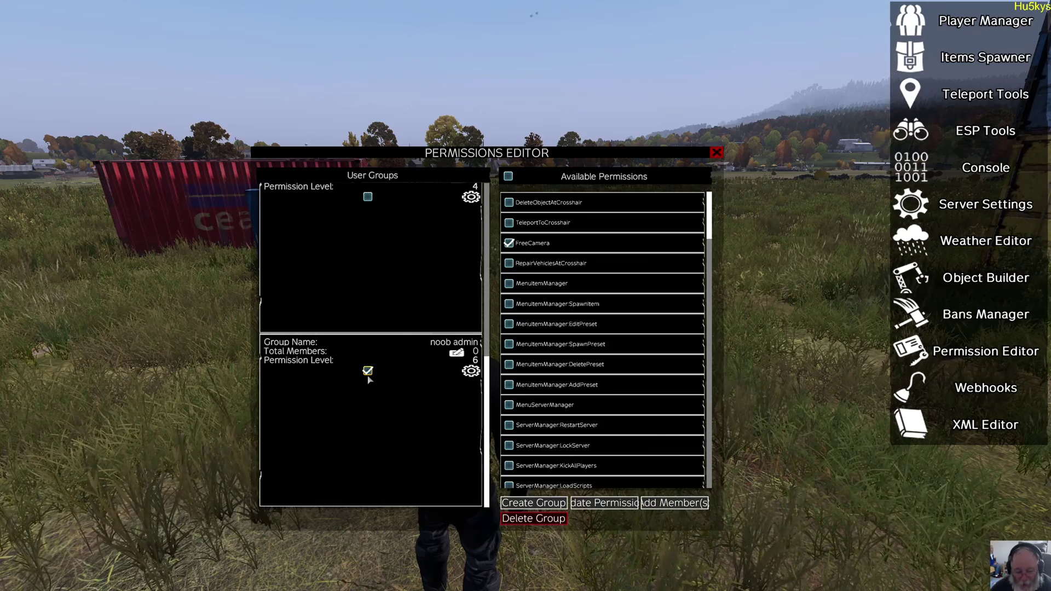
{"action": "left_click", "coordinate": [670, 505]}
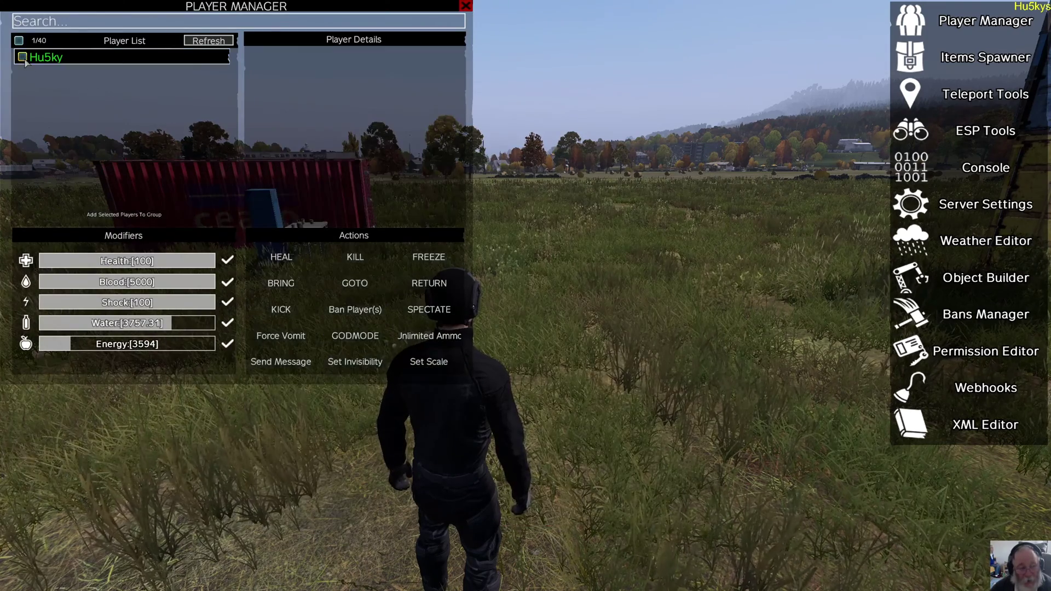
{"action": "left_click", "coordinate": [117, 215]}
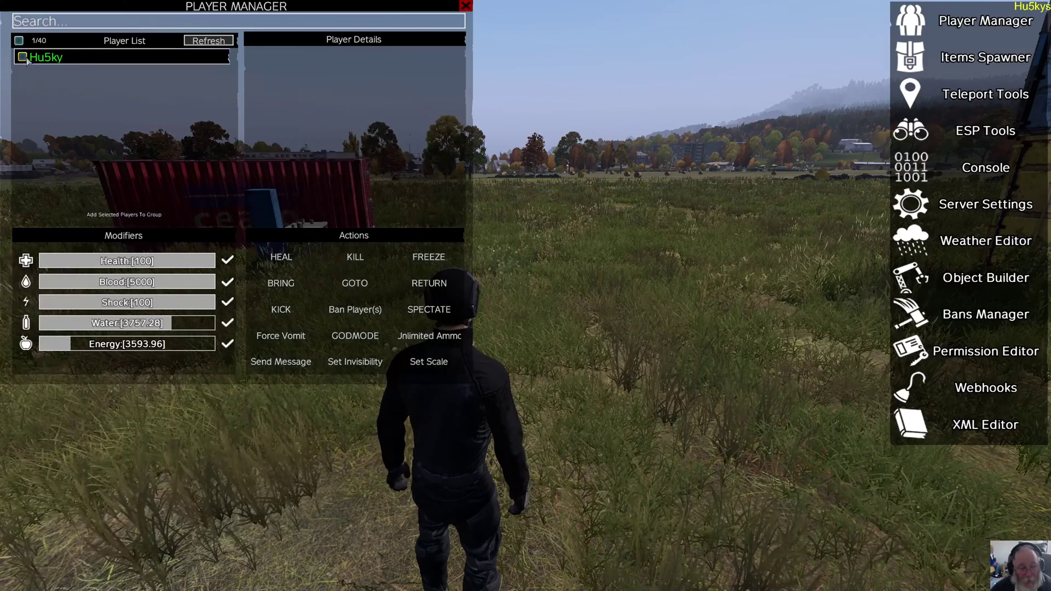
{"action": "left_click", "coordinate": [466, 6]}
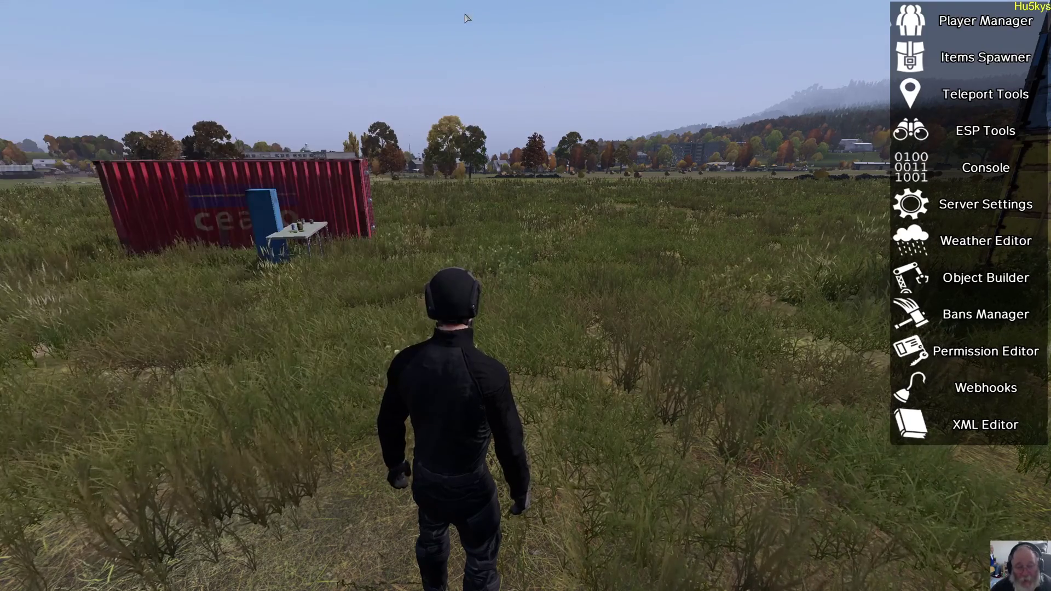
{"action": "left_click", "coordinate": [983, 351]}
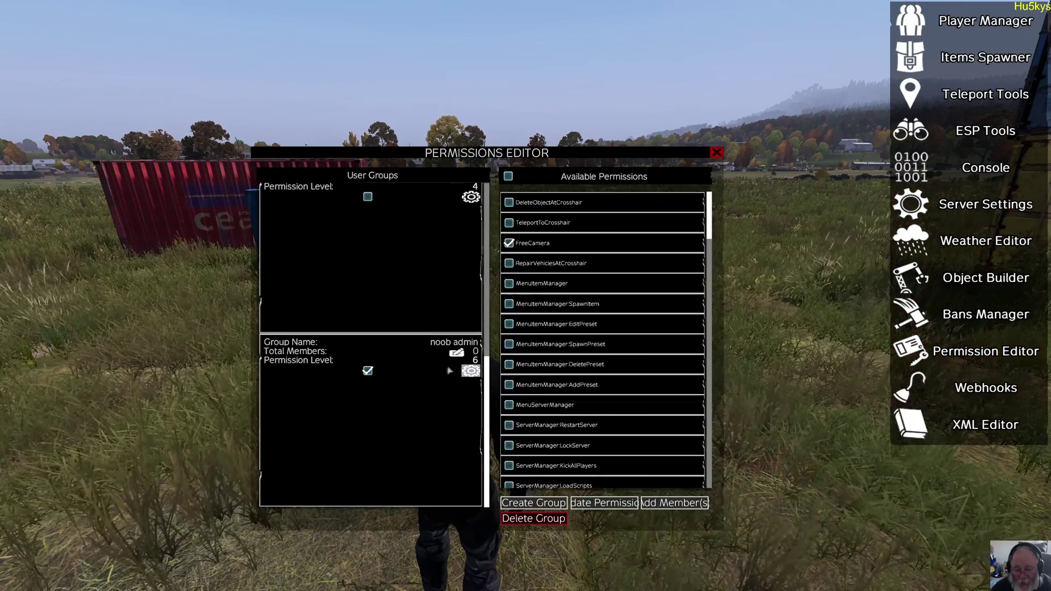
{"action": "left_click_drag", "start_coordinate": [486, 381], "coordinate": [478, 217]}
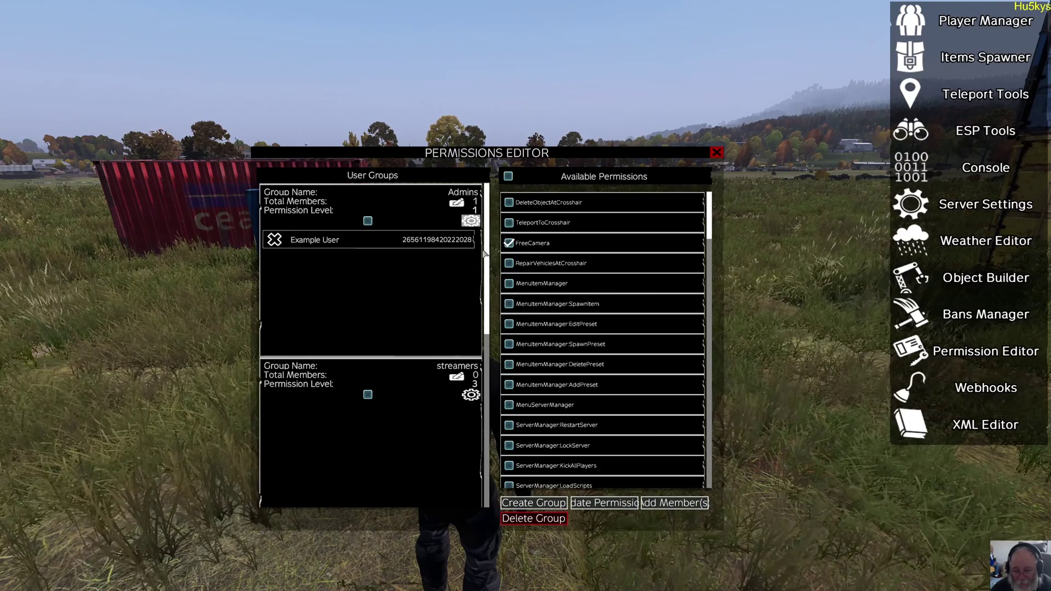
Scroll the User Groups list to the top and tick Admins to show its full permission set.
{"action": "left_click_drag", "start_coordinate": [487, 247], "coordinate": [499, 443]}
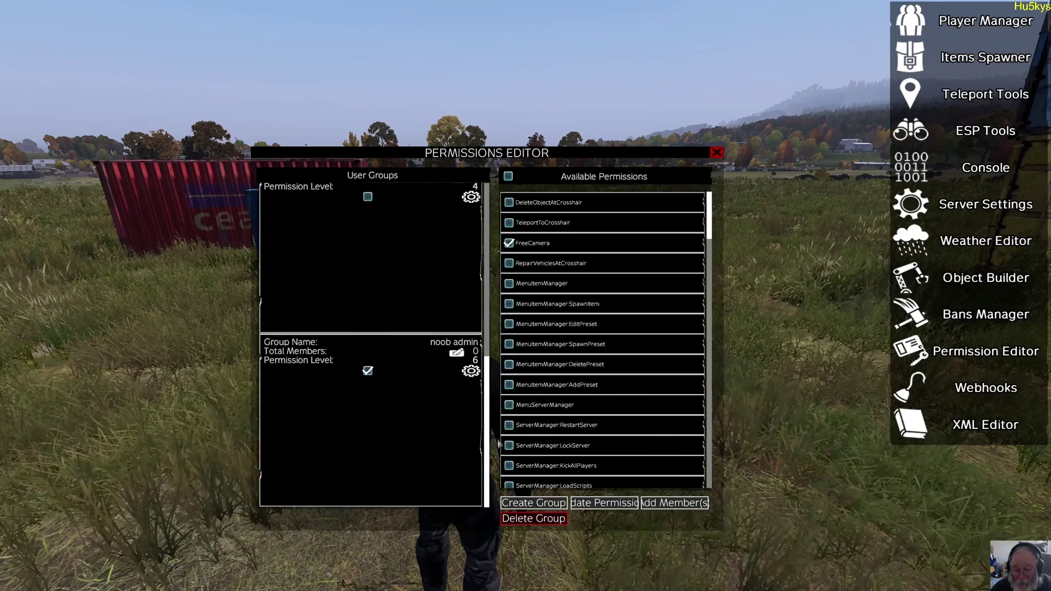
{"action": "left_click_drag", "start_coordinate": [487, 372], "coordinate": [484, 203]}
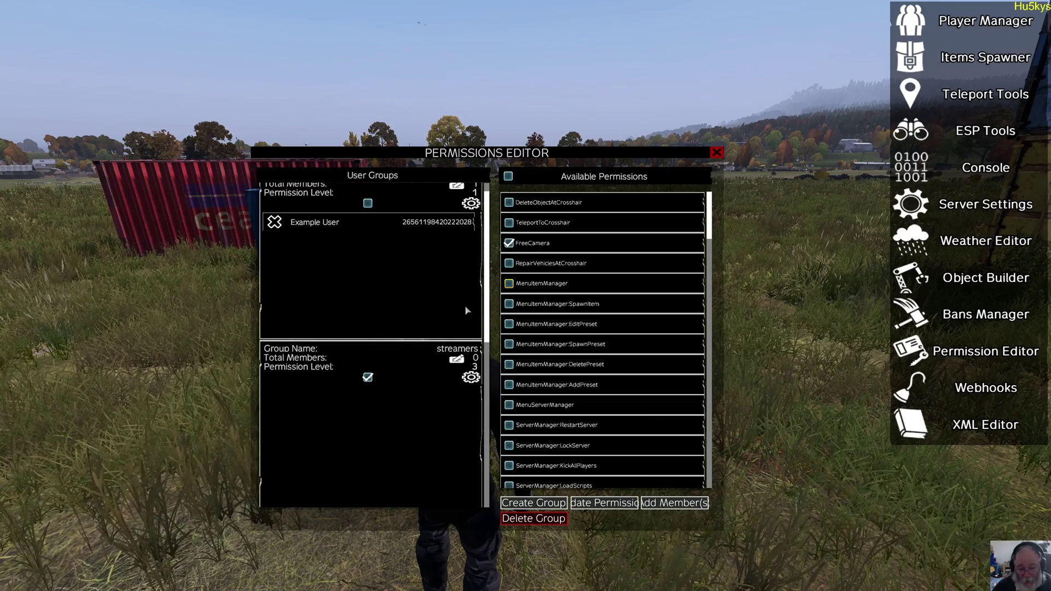
{"action": "scroll", "coordinate": [489, 219], "scroll_direction": "up", "scroll_amount": 2}
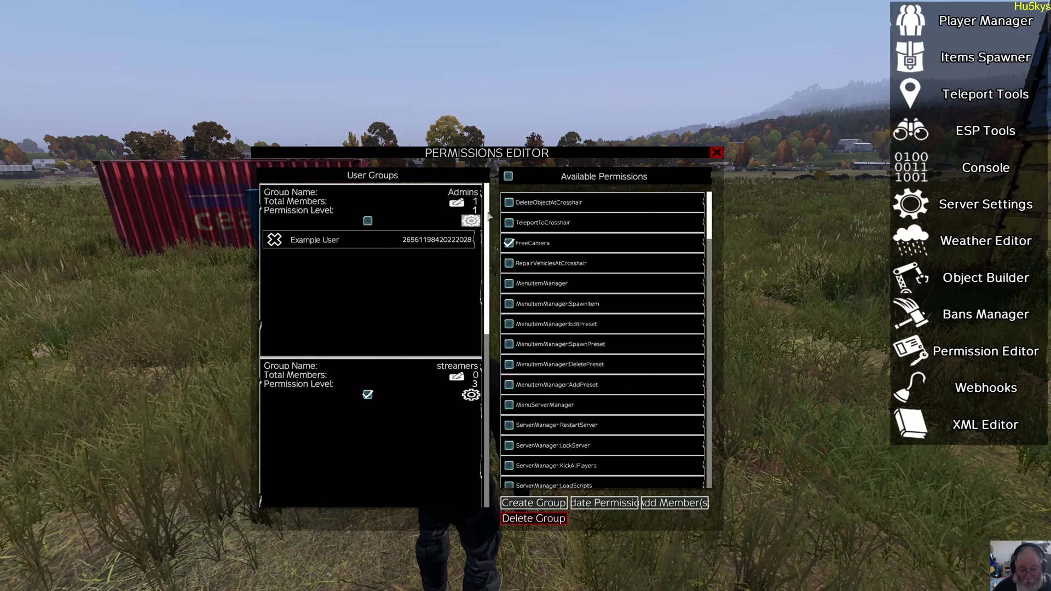
{"action": "mouse_move", "coordinate": [489, 218]}
{"action": "left_mouse_down"}
{"action": "mouse_move", "coordinate": [491, 270]}
{"action": "mouse_move", "coordinate": [492, 197]}
{"action": "left_mouse_up"}
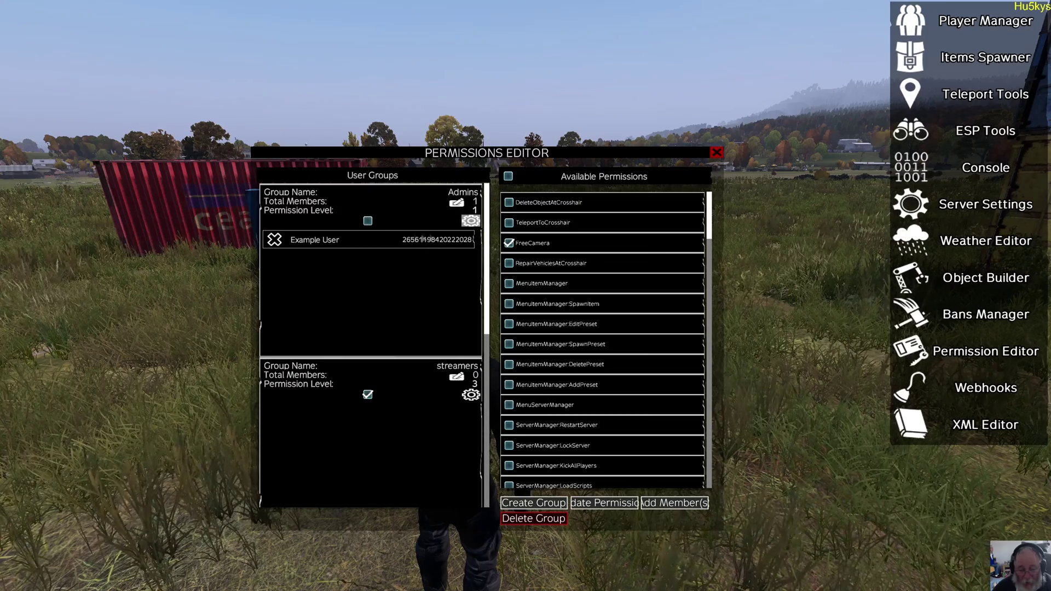
{"action": "left_click", "coordinate": [369, 221]}
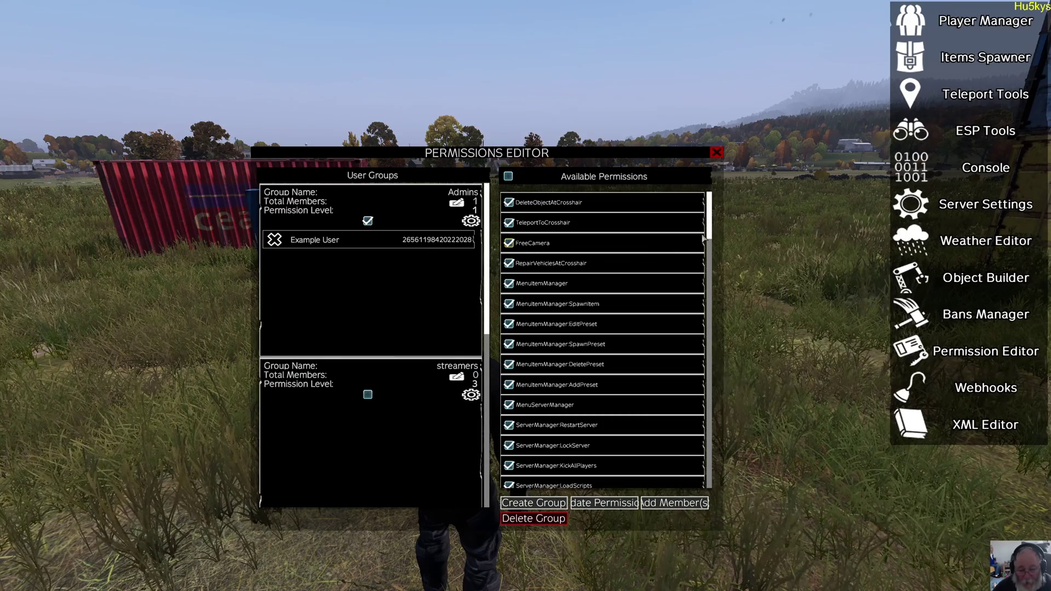
{"action": "left_click_drag", "start_coordinate": [715, 233], "coordinate": [694, 216]}
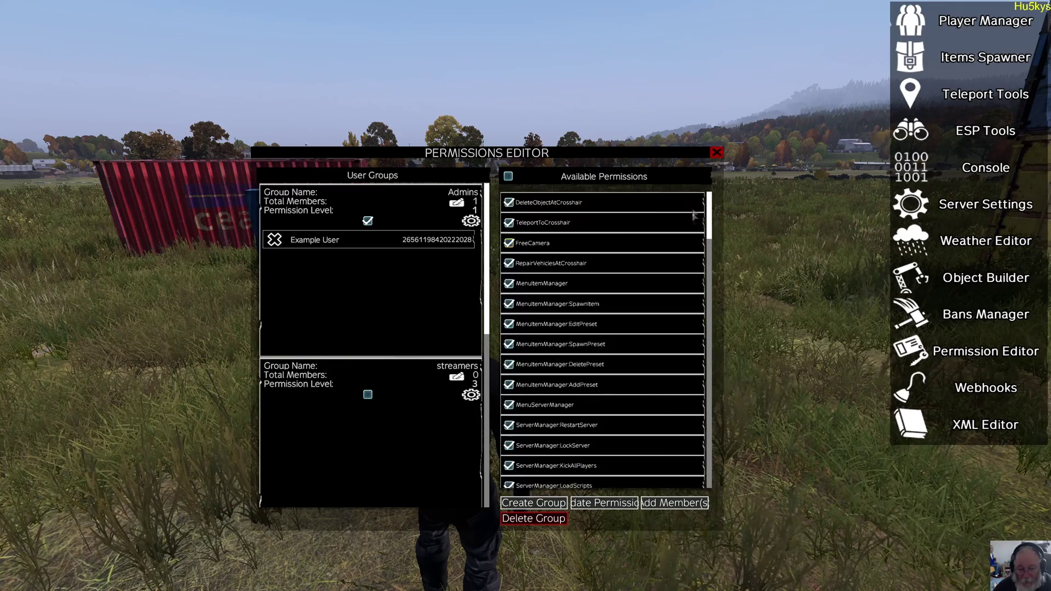
{"action": "left_click", "coordinate": [368, 222]}
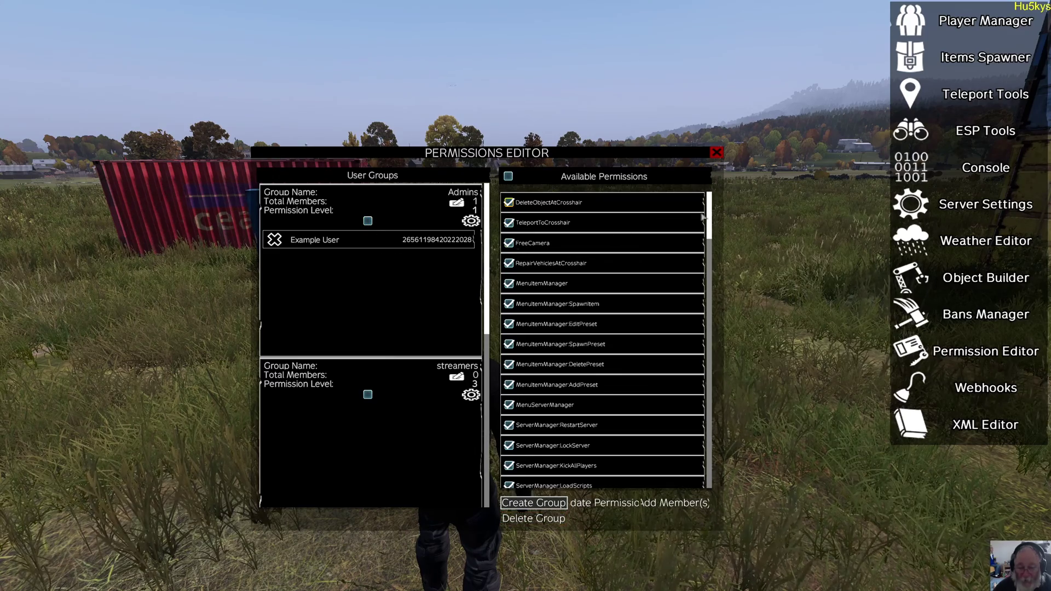
{"action": "scroll", "coordinate": [702, 217], "scroll_direction": "down", "scroll_amount": 5}
{"action": "scroll", "coordinate": [706, 213], "scroll_direction": "up", "scroll_amount": 5}
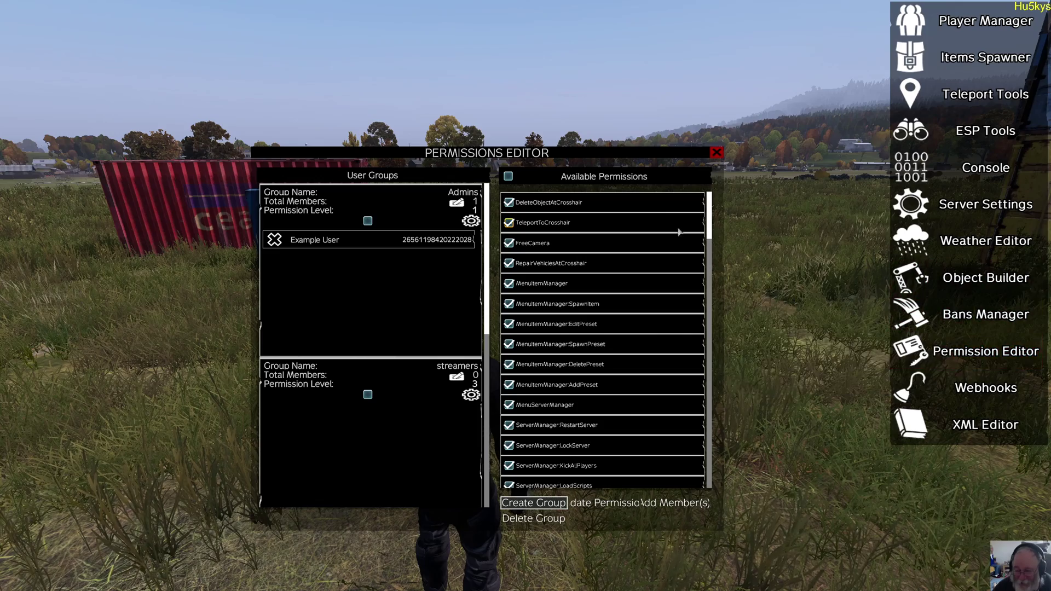
Bring up the Server Manager, Commands Console and WebHooks Manager windows.
{"action": "left_click", "coordinate": [967, 204]}
{"action": "left_click", "coordinate": [970, 168]}
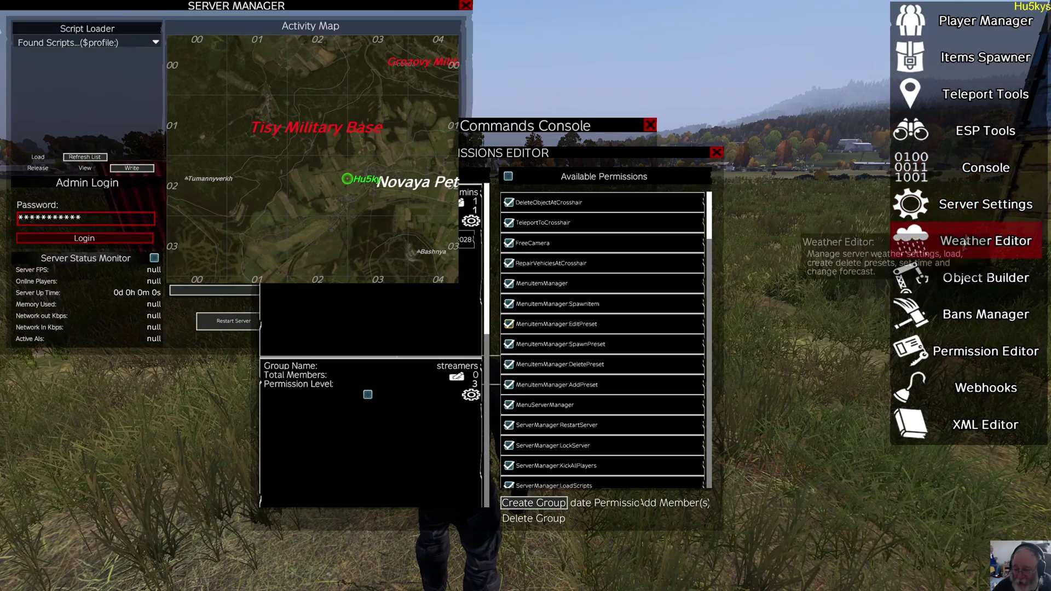
{"action": "left_click", "coordinate": [988, 386]}
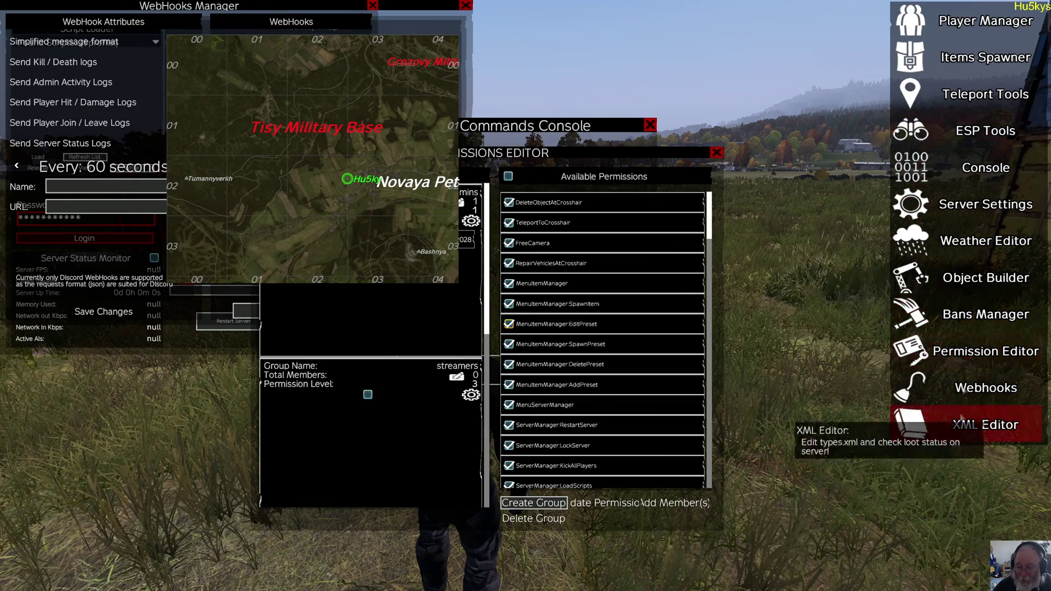
Close the Permissions Editor, Commands Console, WebHooks and Server Manager windows.
{"action": "left_click", "coordinate": [718, 153]}
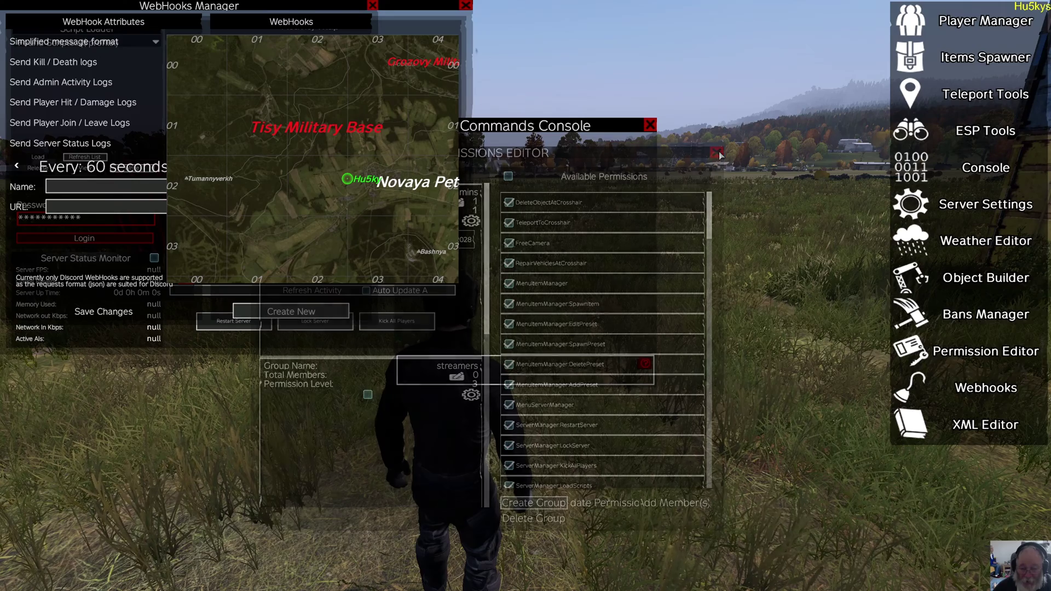
{"action": "left_click", "coordinate": [650, 125]}
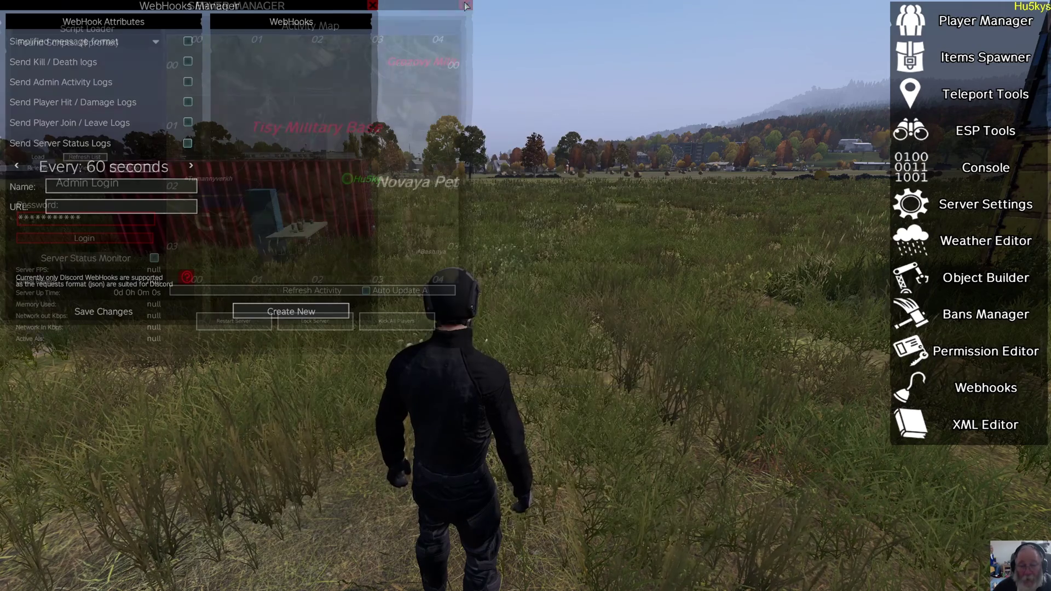
{"action": "left_click", "coordinate": [376, 10]}
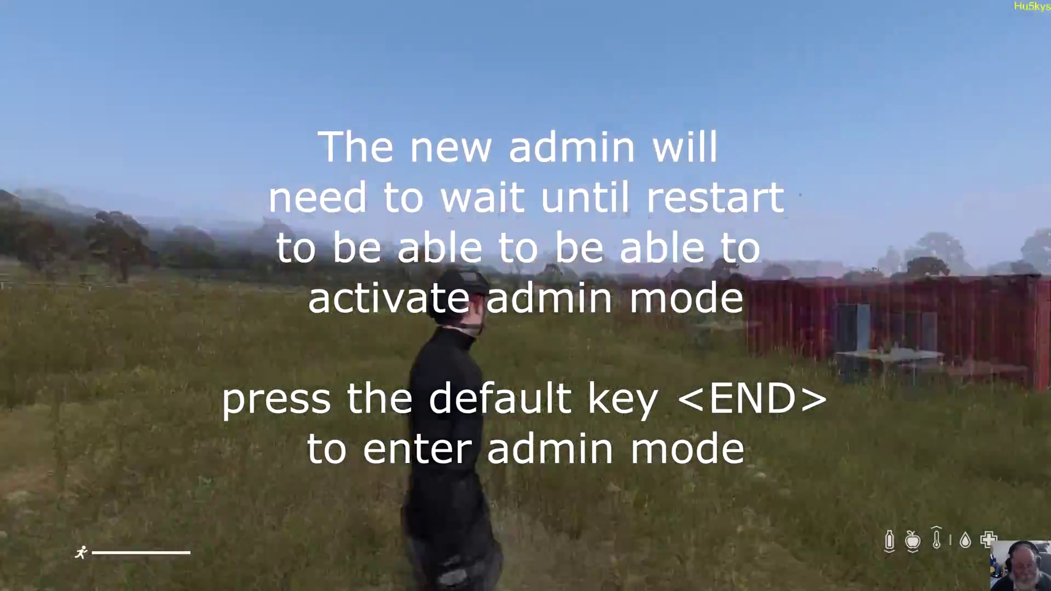
Run past the red container across the field toward the stacked blue and yellow containers.
{"action": "key", "text": "w"}
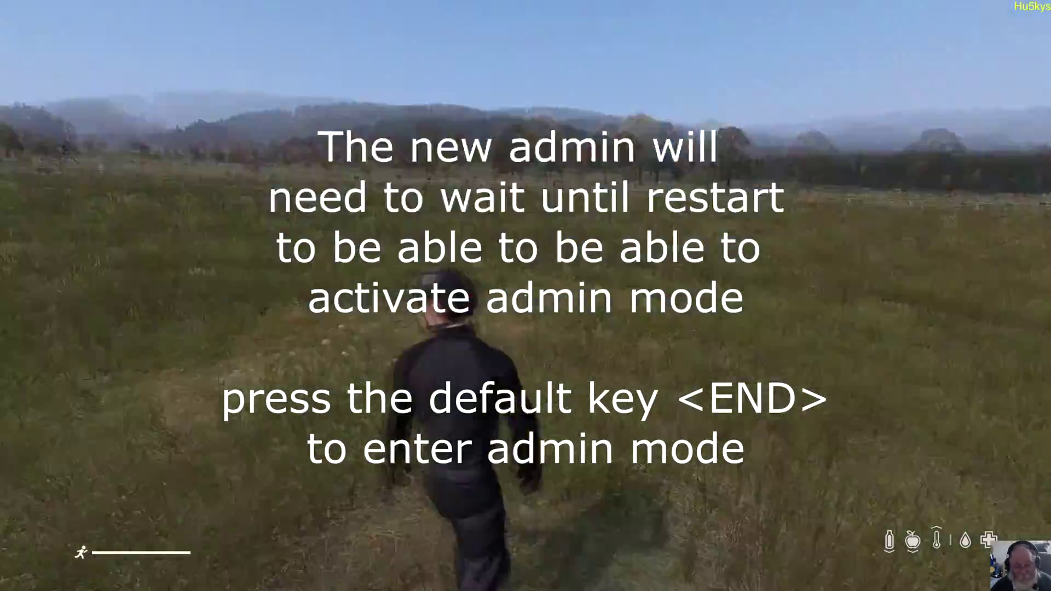
{"action": "key", "text": "w"}
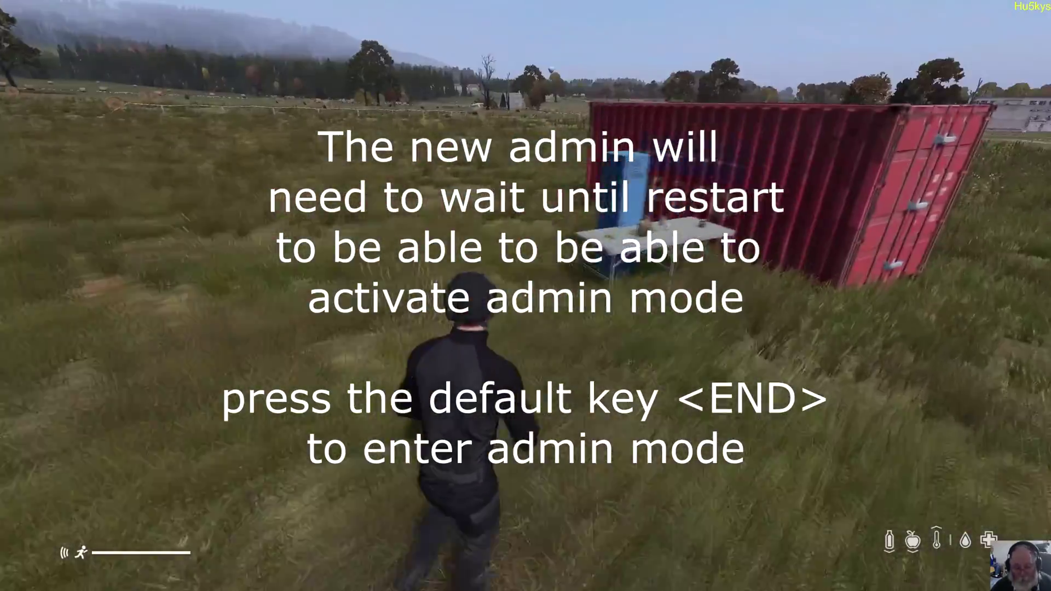
{"action": "key", "text": "w"}
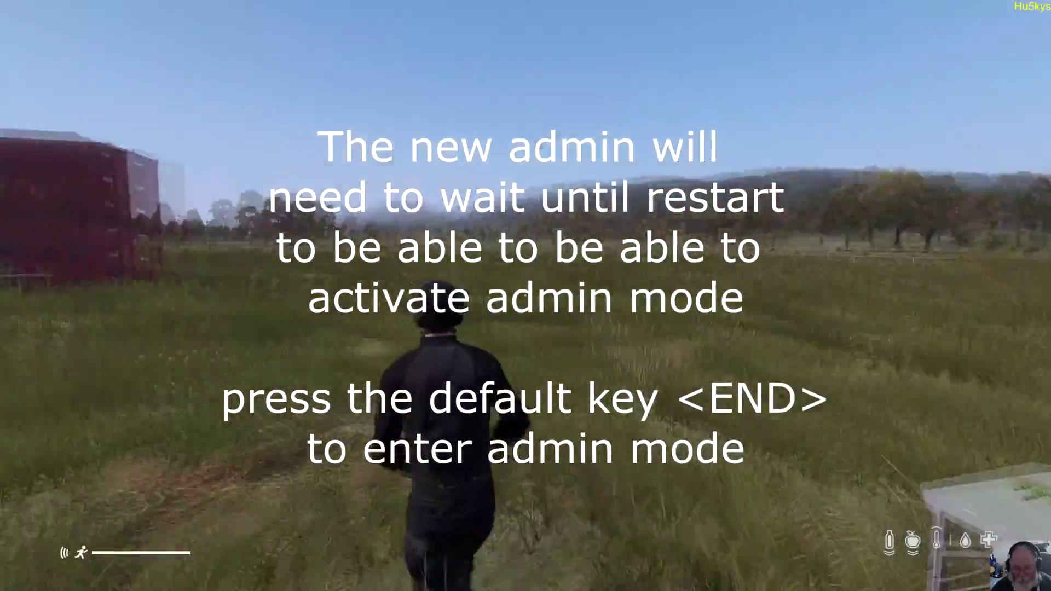
{"action": "key", "text": "w"}
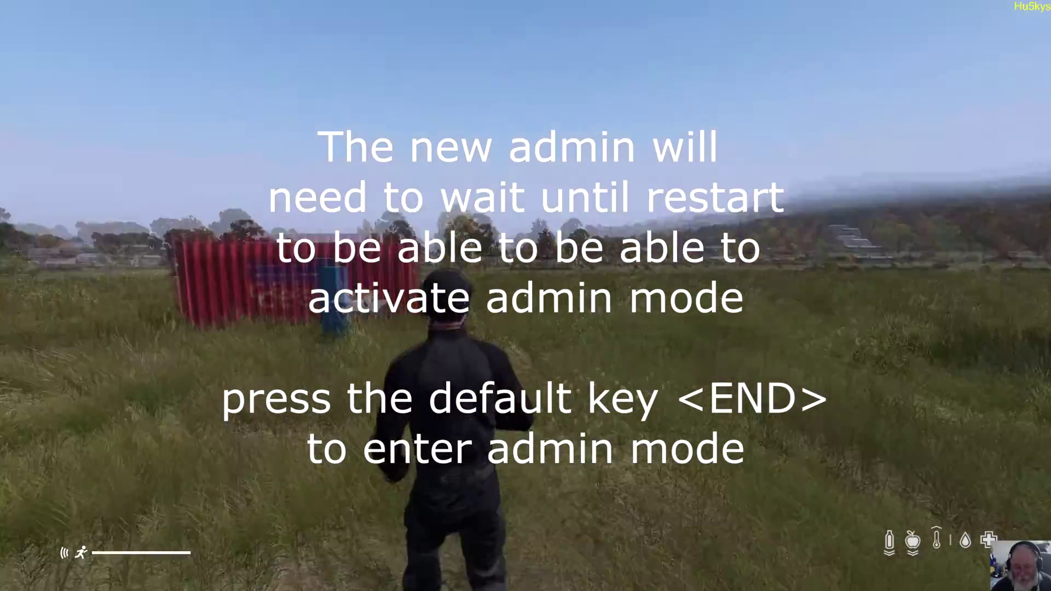